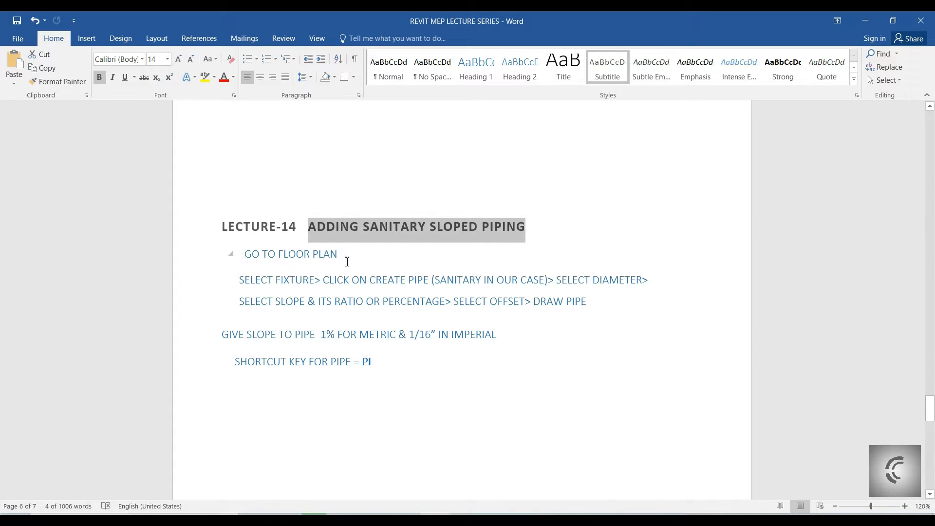
Step: Highlight the fixture-to-pipe drawing procedure in the Lecture-14 notes and switch to Revit
mouse_move(591, 305)
mouse_down()
mouse_move(305, 277)
mouse_move(256, 284)
mouse_up()
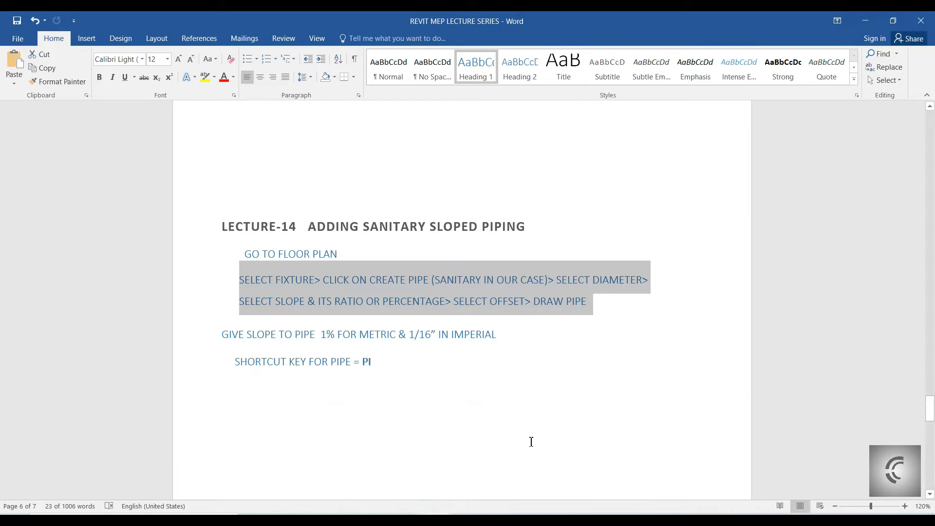
key(alt+Tab)
Step: Try to draw a 100 mm sanitary pipe from the upper bathroom's water closet past the exterior wall at 0 mm offset
scroll(481, 295, up, 3)
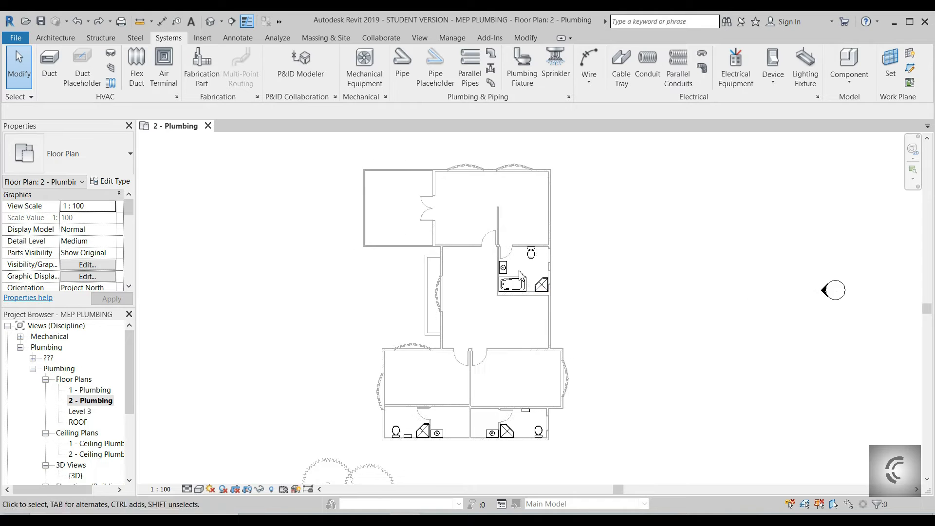
click(566, 230)
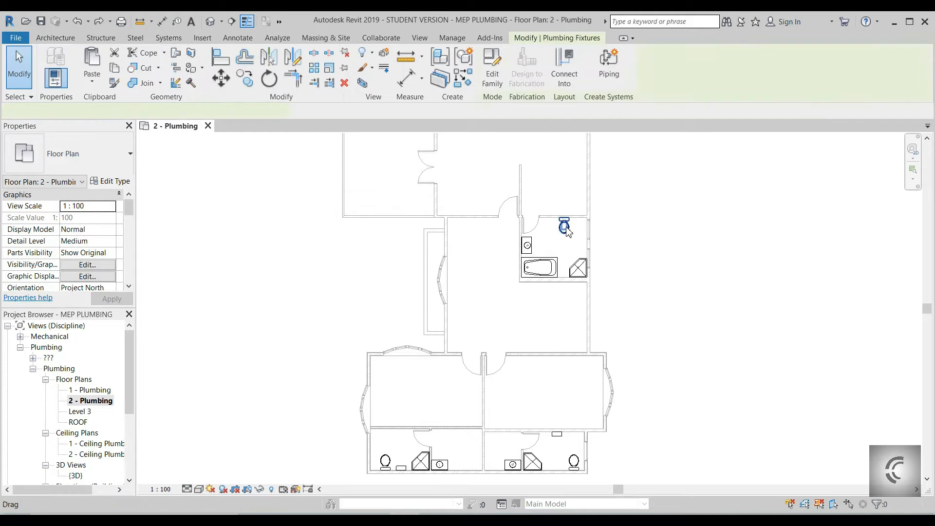
scroll(563, 230, up, 4)
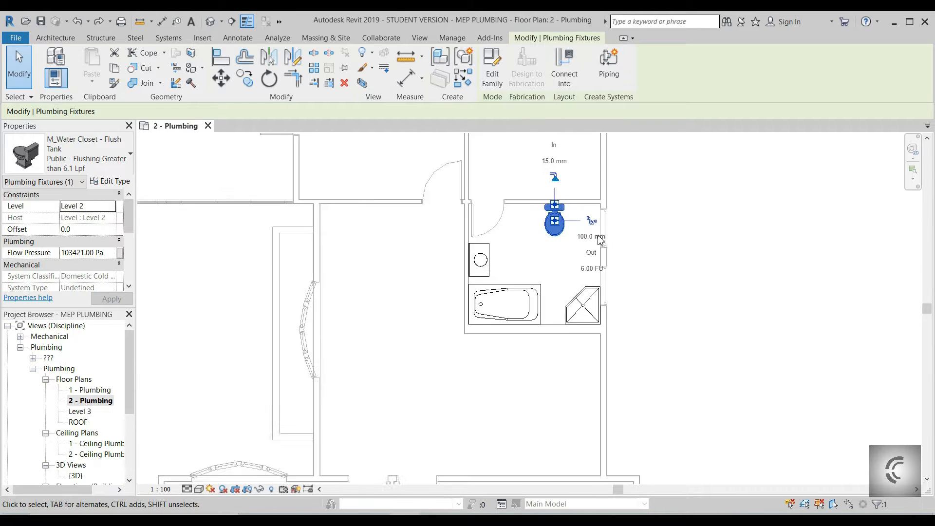
click(559, 227)
scroll(560, 229, up, 3)
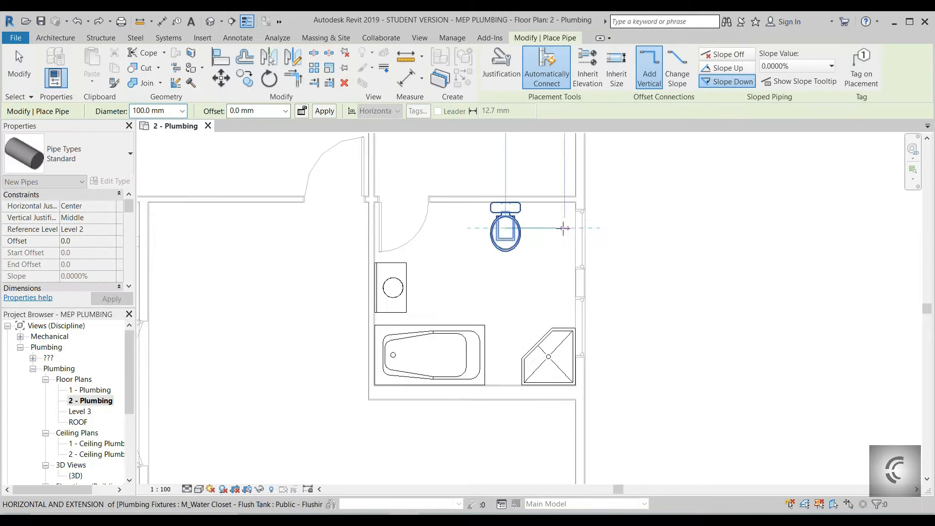
click(645, 225)
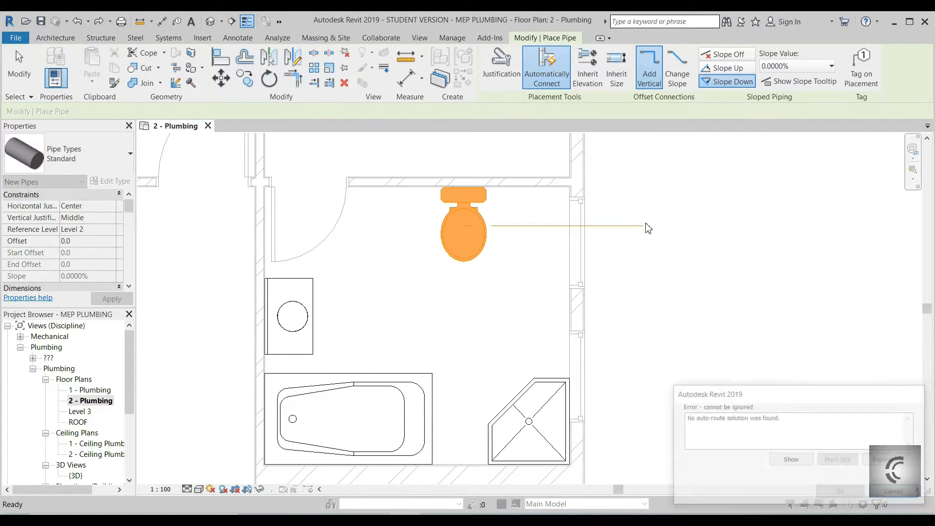
key(Escape)
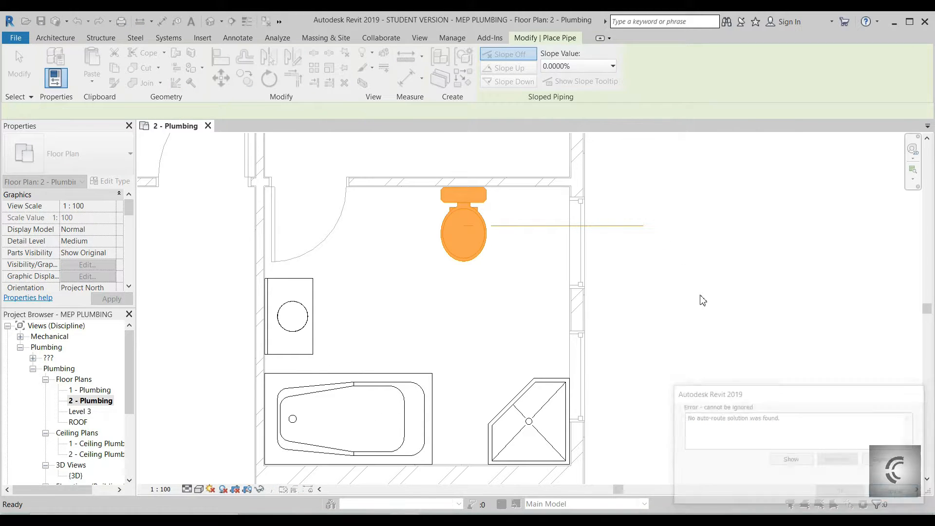
scroll(574, 234, down, 3)
key(Escape)
Step: Start a sanitary pipe from the upper bathroom's water closet outlet and set its slope value to 1.0000%
scroll(525, 236, up, 2)
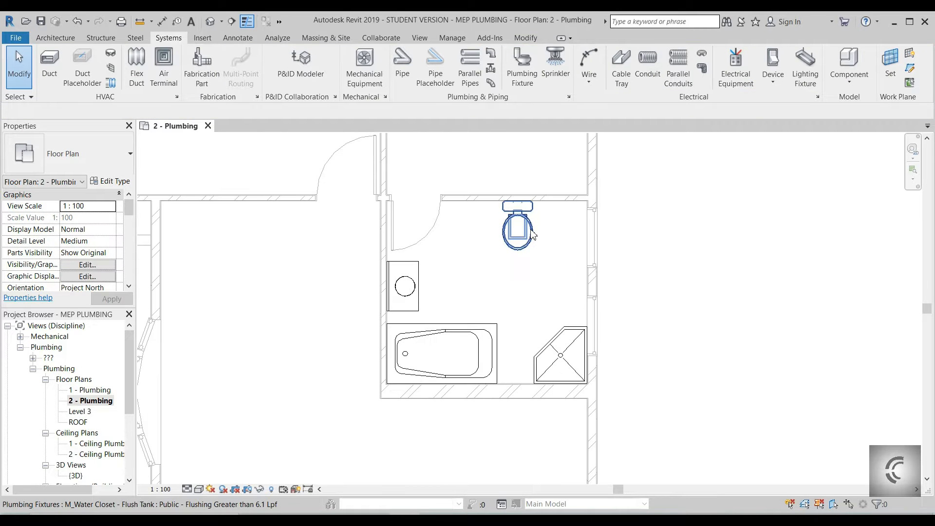
click(522, 232)
click(568, 228)
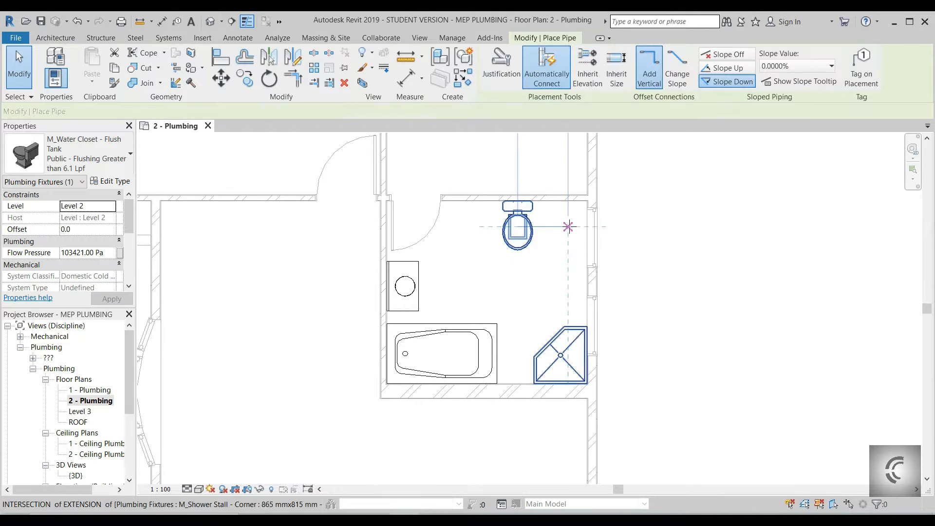
click(777, 71)
click(782, 100)
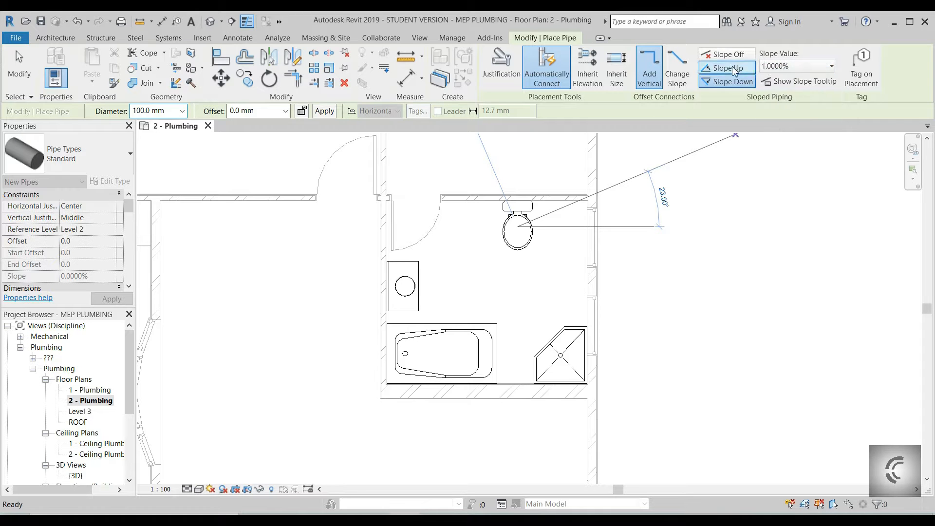
Step: Set the pipe's offset to -300 mm and draw it horizontally from the water closet to just outside the exterior wall
click(268, 112)
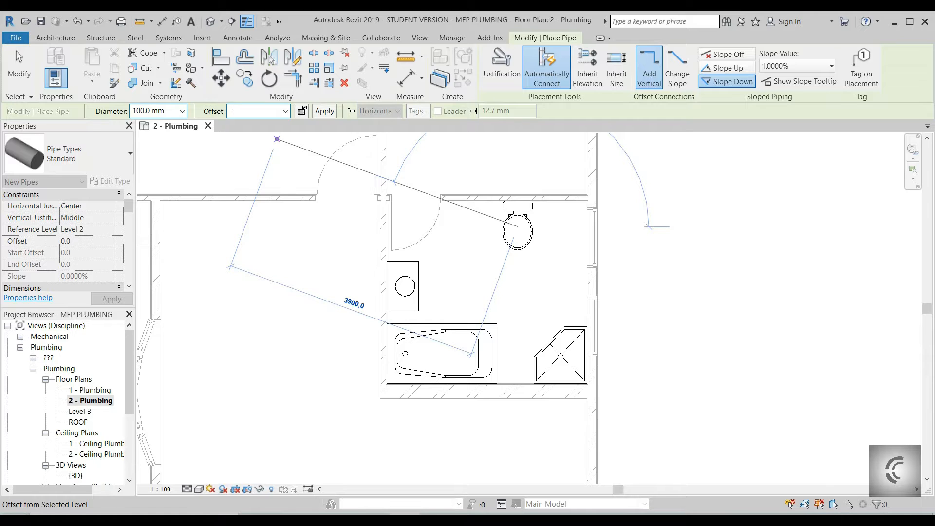
text(-300)
key(Return)
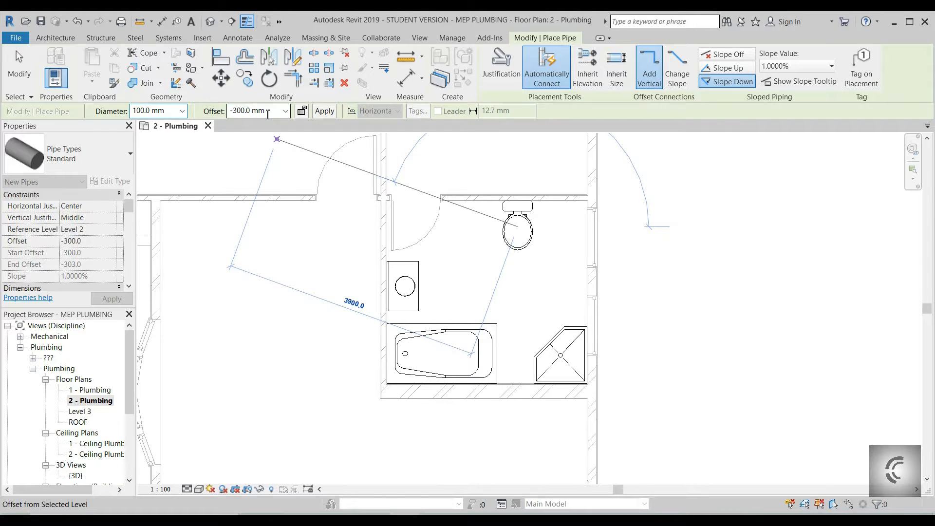
click(634, 227)
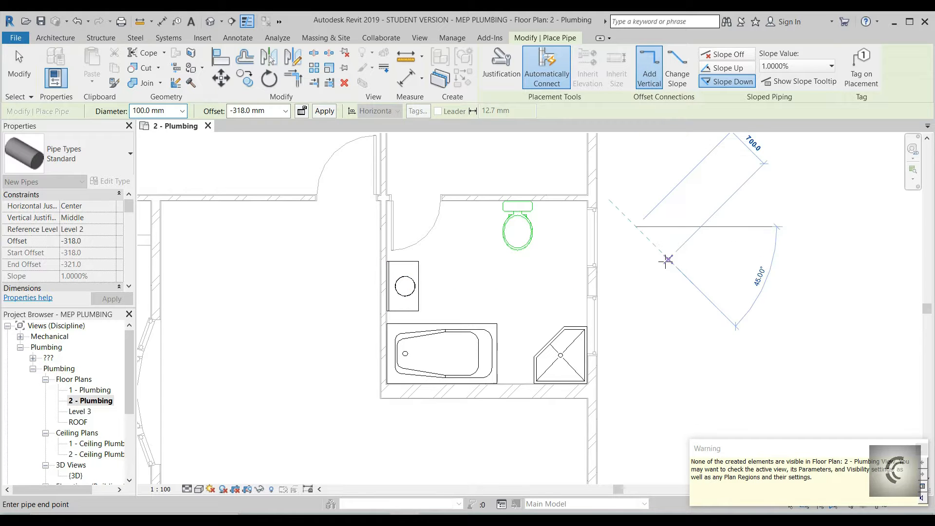
key(Escape)
Step: Switch to Word, add the lines NOT VISIBLE and SET VIEW RANGE below the pipe shortcut note, and return to Revit
click(479, 518)
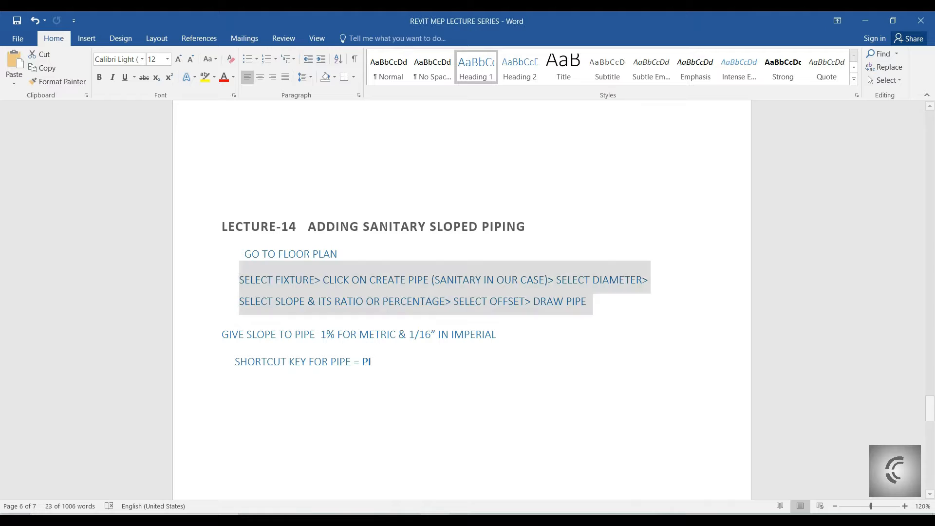
click(381, 390)
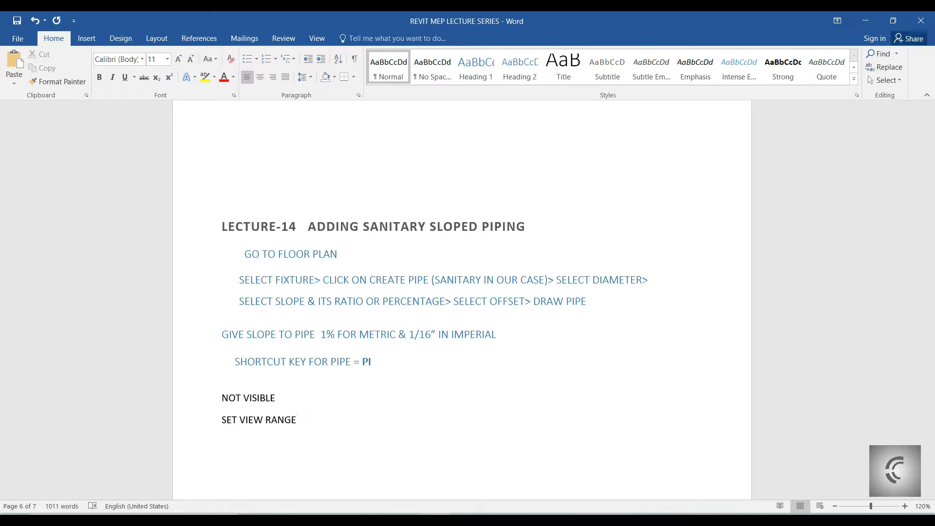
click(543, 519)
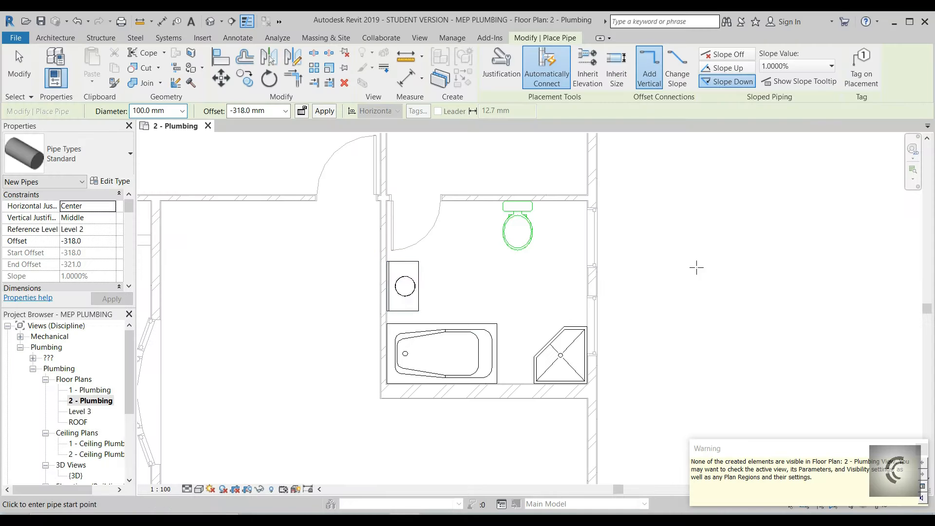
Step: Leave the pipe command, open the 2 - Plumbing plan's view range, and try a cut plane offset of -600
key(Escape)
key(Escape)
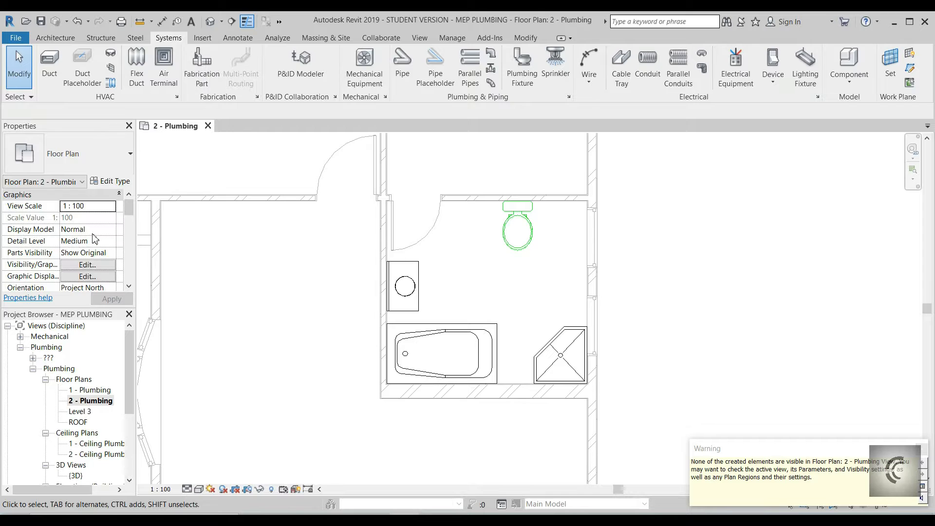
scroll(95, 238, down, 5)
scroll(93, 239, down, 3)
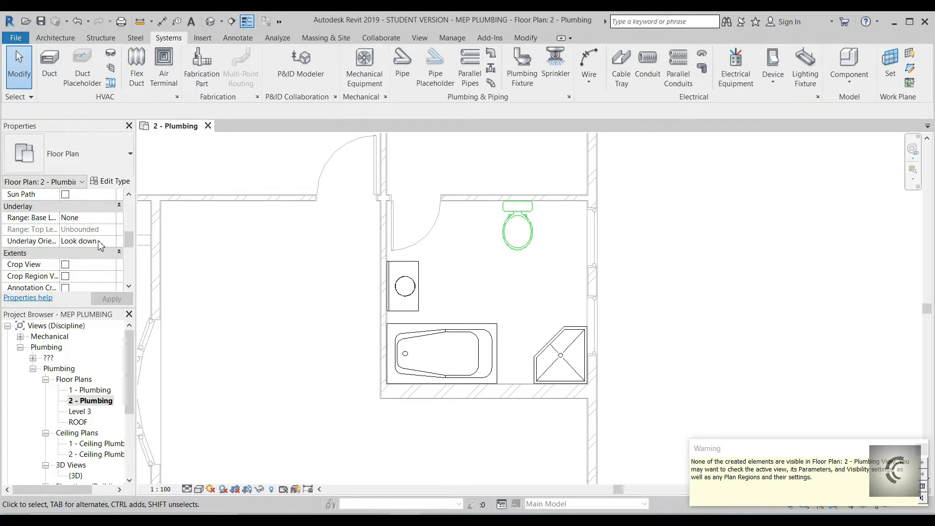
click(72, 242)
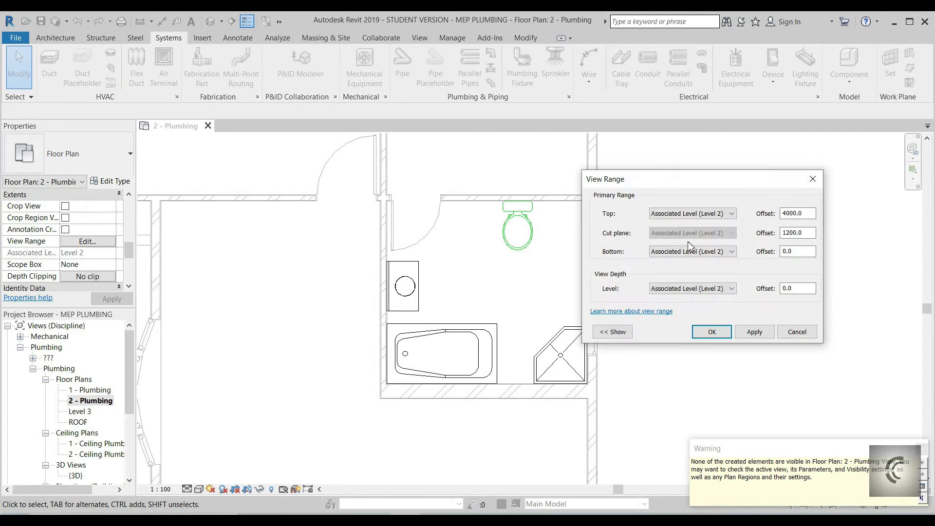
drag(805, 237, 768, 238)
key(Return)
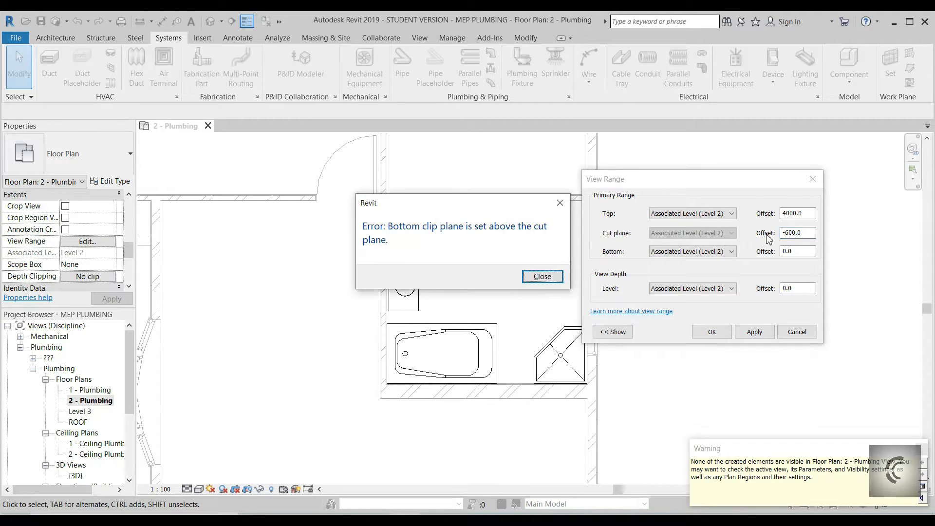
key(Return)
Step: Set the view range's bottom and view depth levels to Unlimited and accept the changes
click(726, 289)
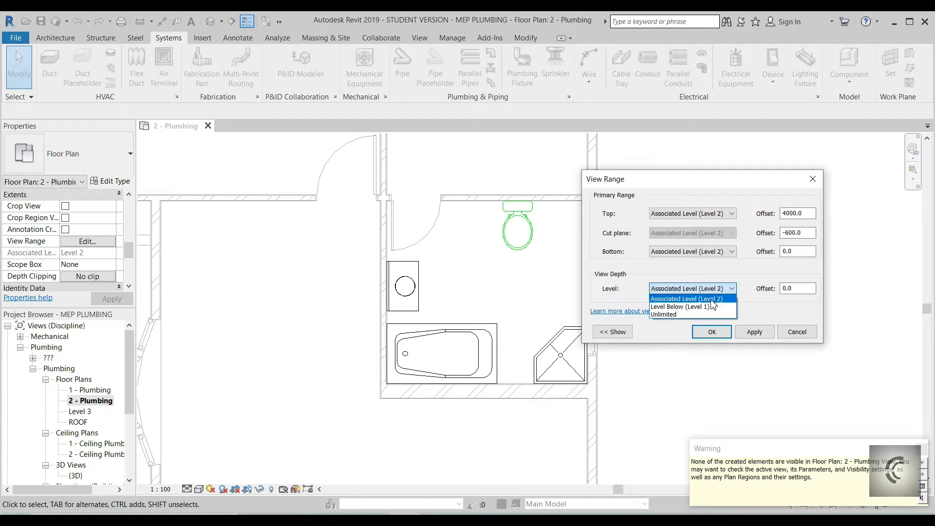
click(696, 315)
click(728, 251)
click(717, 277)
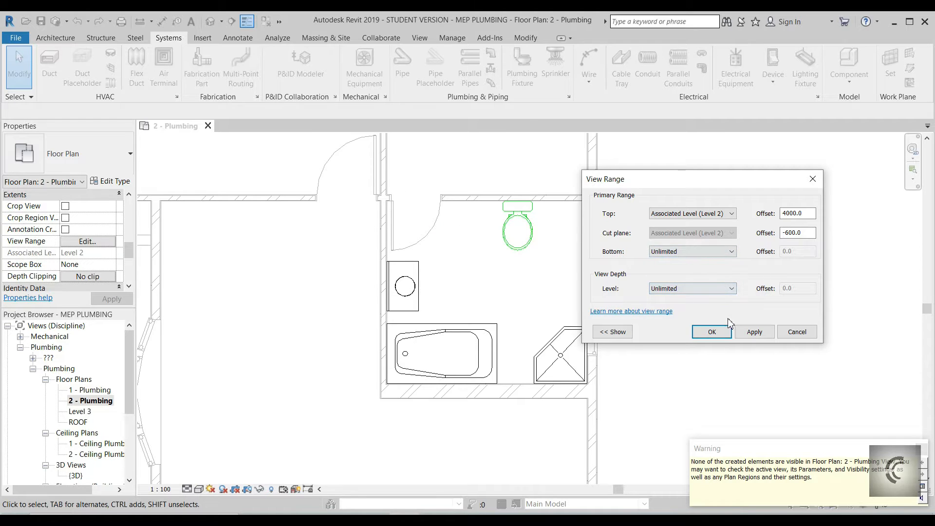
click(716, 333)
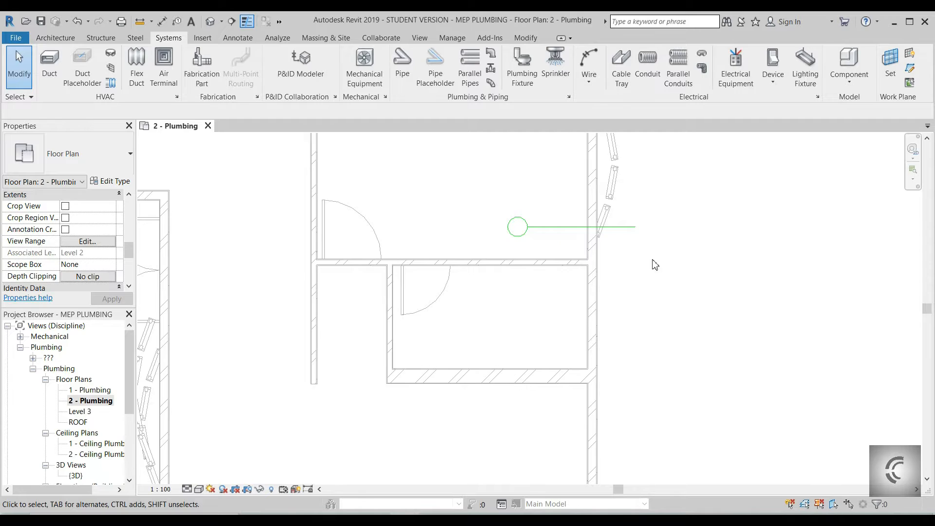
Step: Reopen the plan's view range and set the cut plane offset to 1200
scroll(654, 259, down, 5)
middle_drag(606, 326, 607, 292)
scroll(599, 292, down, 2)
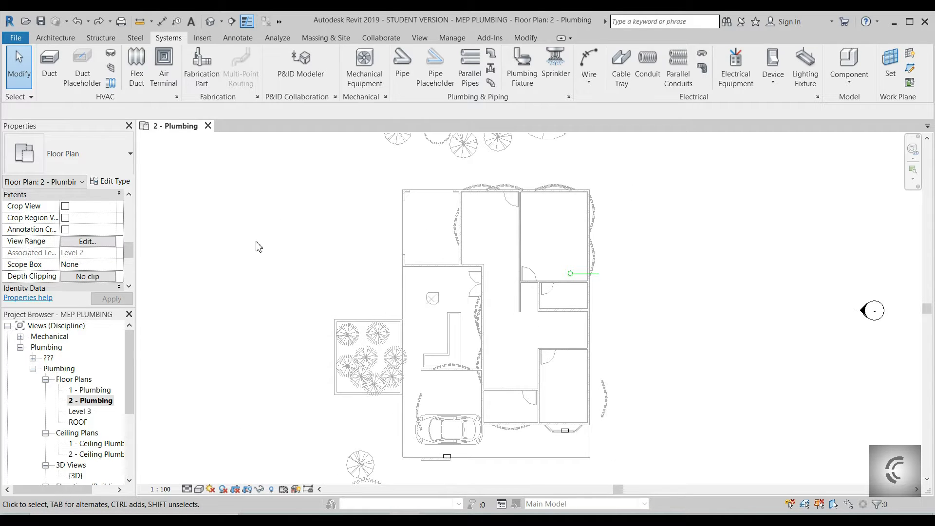
click(75, 242)
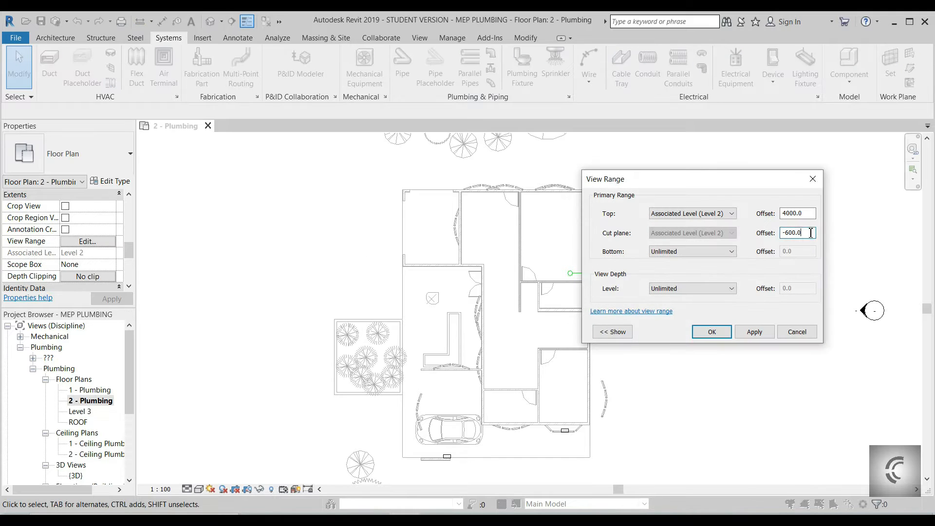
text(1200)
key(Return)
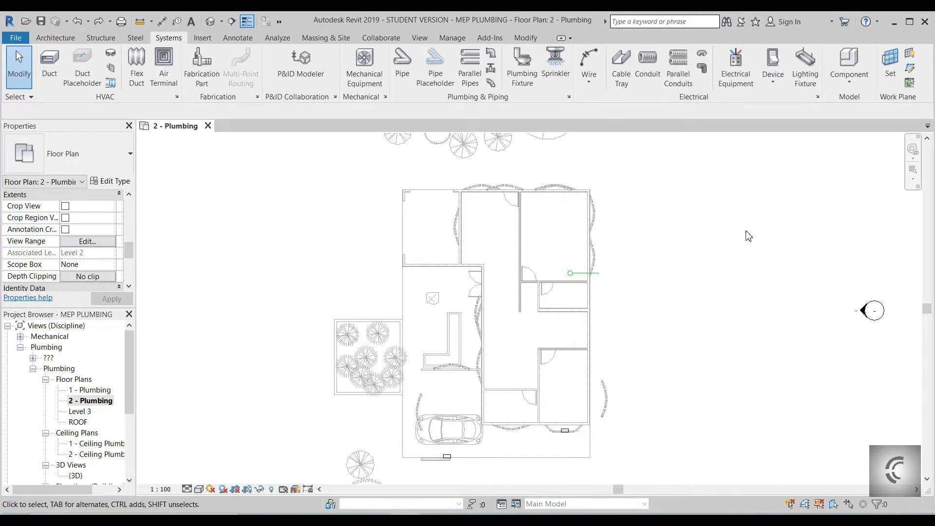
Step: Cycle the plan's detail level through Medium and Coarse and leave it set to Fine
scroll(616, 278, up, 5)
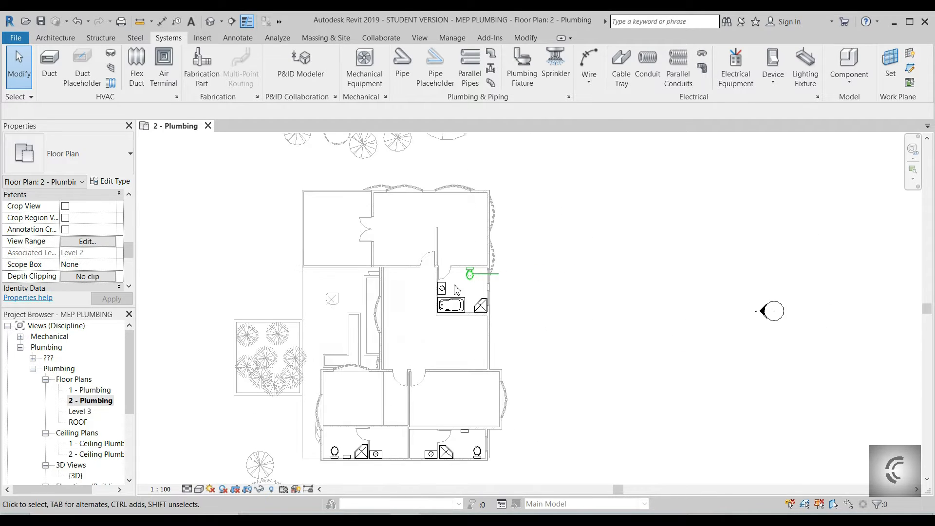
click(184, 491)
click(187, 489)
click(210, 469)
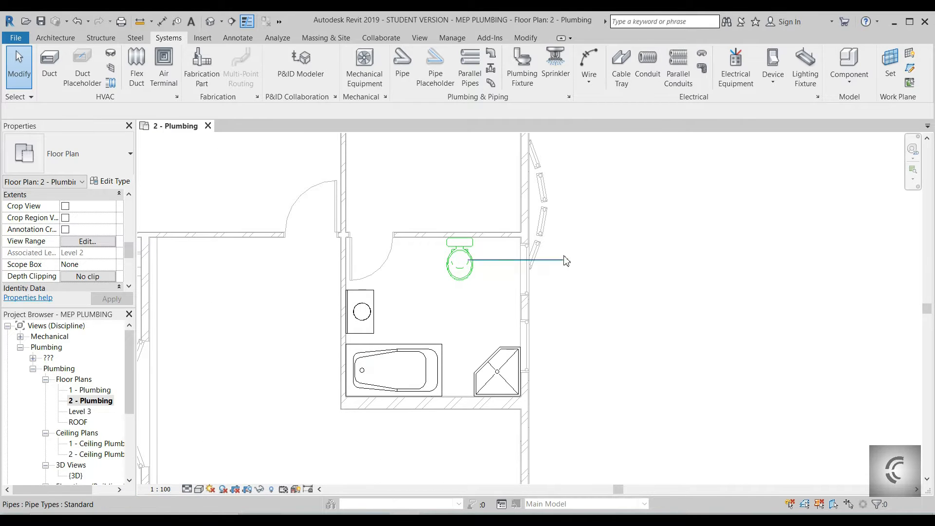
click(188, 489)
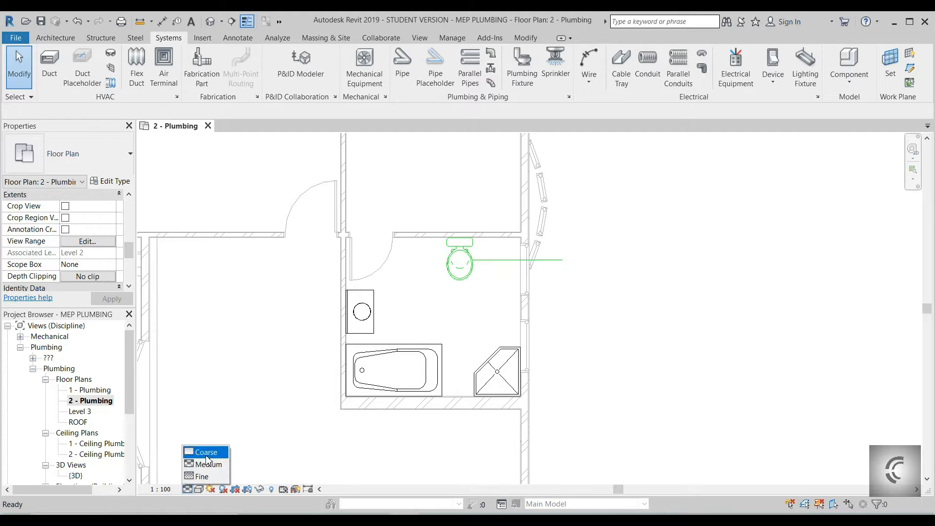
click(205, 452)
click(187, 488)
click(202, 477)
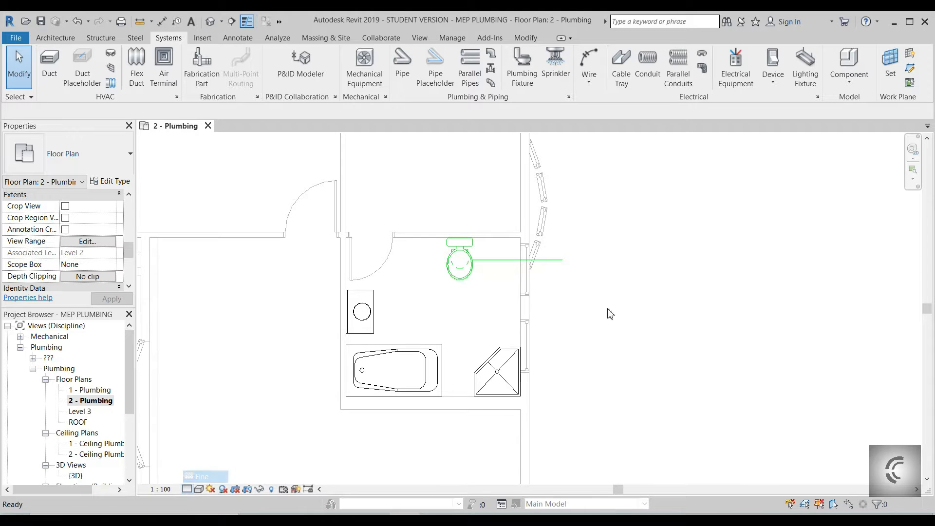
Step: Continue the toilet's 100 mm waste pipe from its outer end with a short 45° diagonal segment, sloping down at 1%
scroll(539, 269, up, 3)
scroll(471, 240, up, 2)
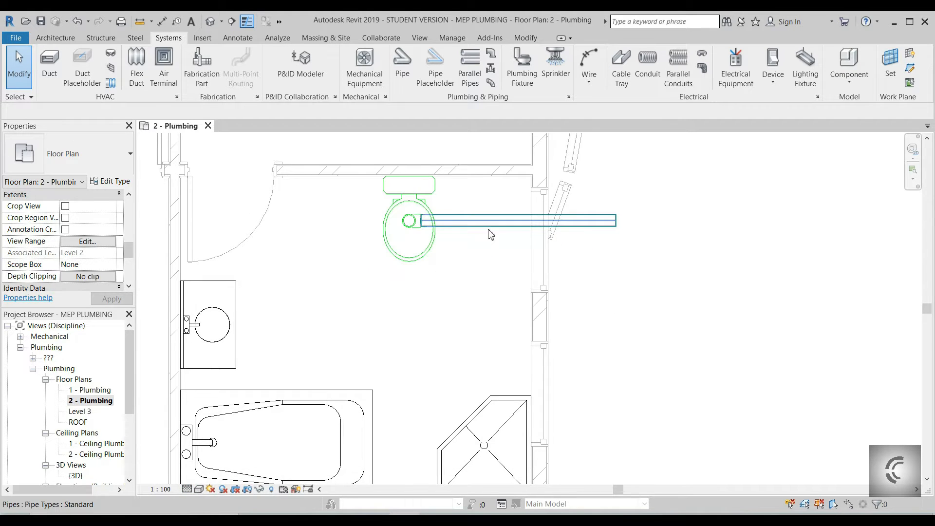
click(610, 224)
right_click(615, 221)
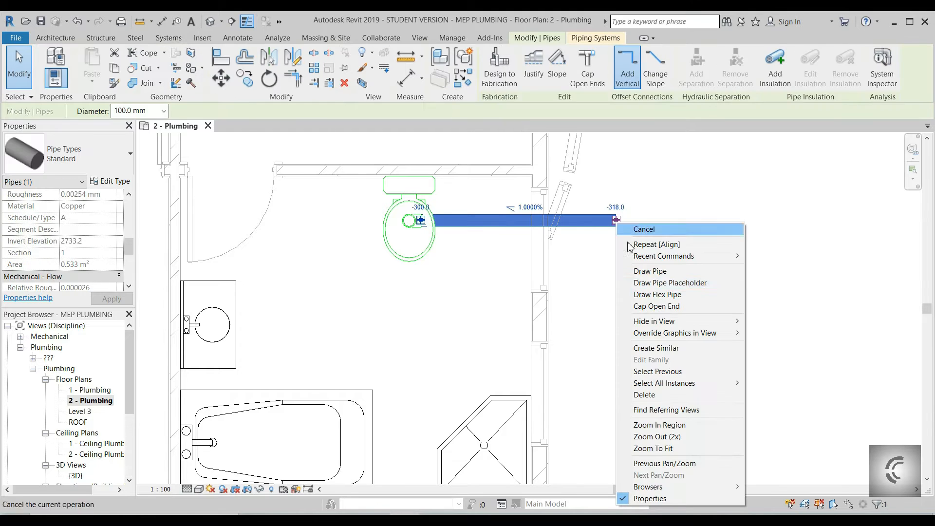
click(655, 276)
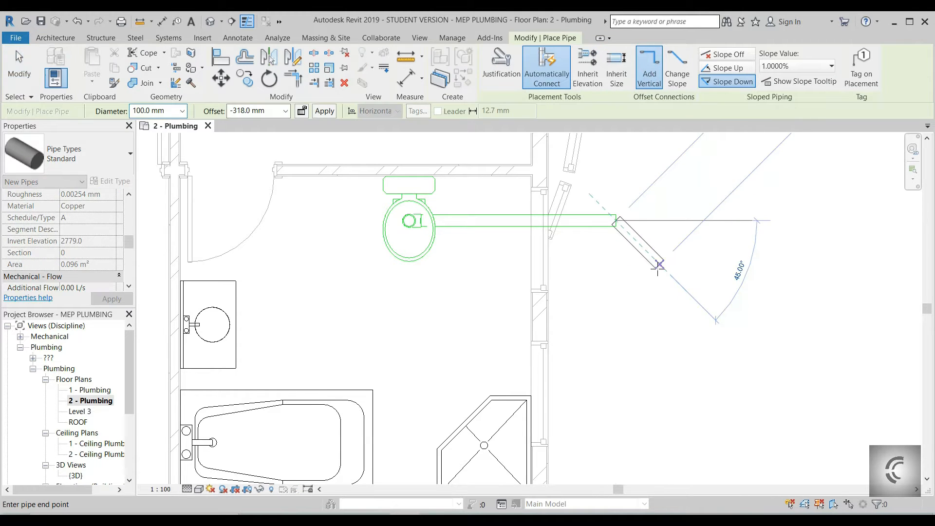
scroll(654, 276, down, 1)
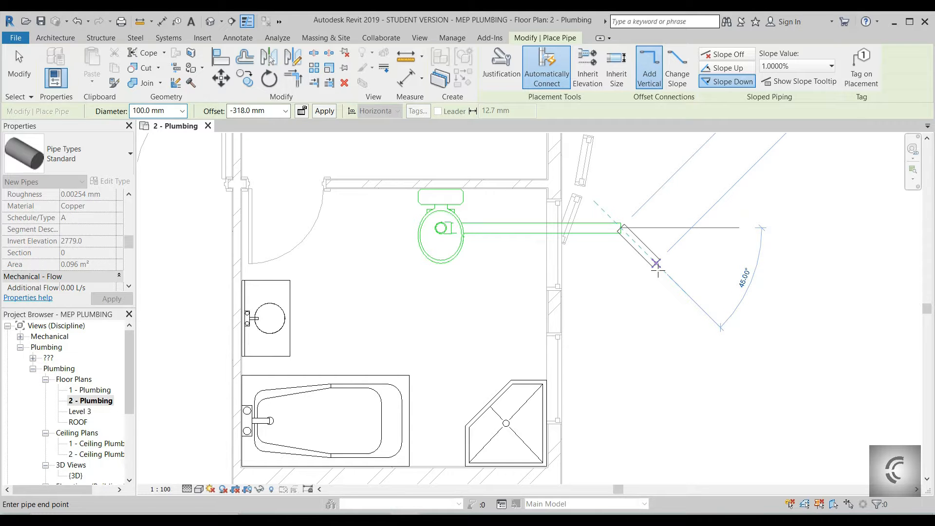
click(657, 266)
Step: Run the sloped main pipe straight down the plan alongside the building to beyond its lower wall, and leave the pipe command
scroll(661, 333, down, 1)
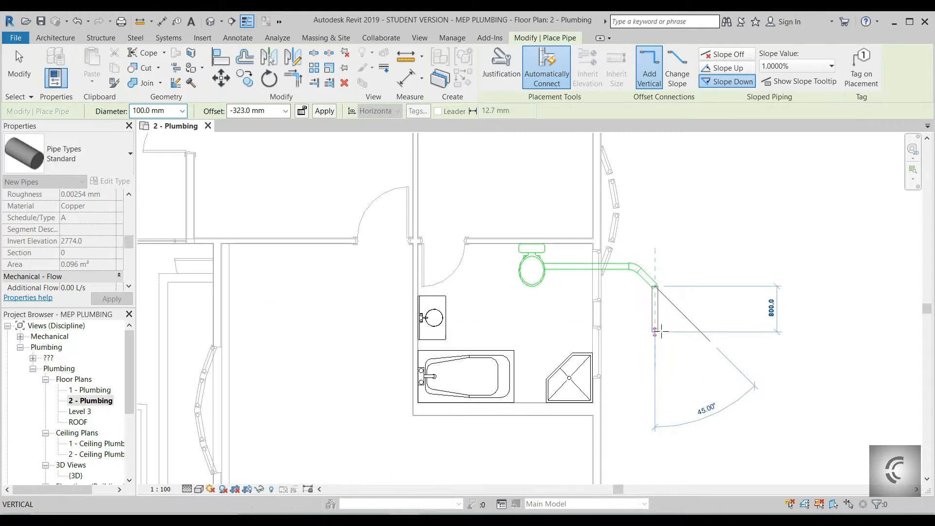
middle_drag(661, 331, 653, 278)
middle_drag(647, 334, 643, 262)
scroll(643, 266, down, 1)
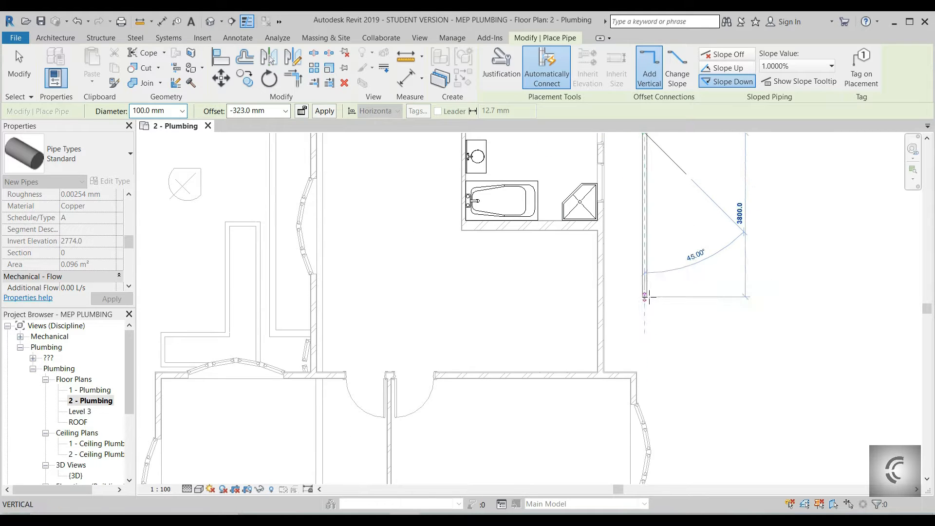
middle_drag(647, 329, 657, 233)
middle_drag(643, 334, 664, 207)
scroll(664, 206, down, 1)
scroll(646, 383, down, 2)
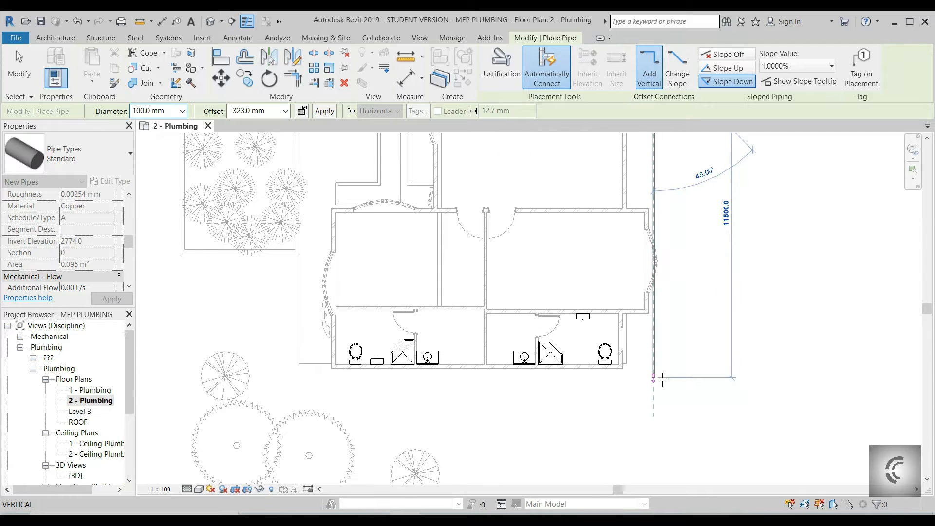
click(655, 412)
key(Escape)
scroll(690, 286, down, 2)
middle_drag(669, 137, 662, 256)
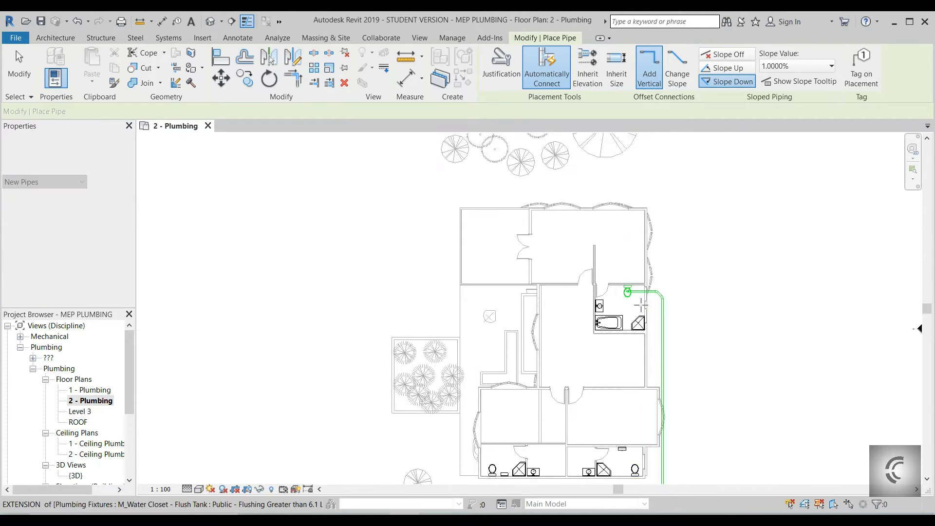
scroll(641, 306, up, 3)
middle_drag(634, 331, 633, 238)
scroll(626, 178, up, 4)
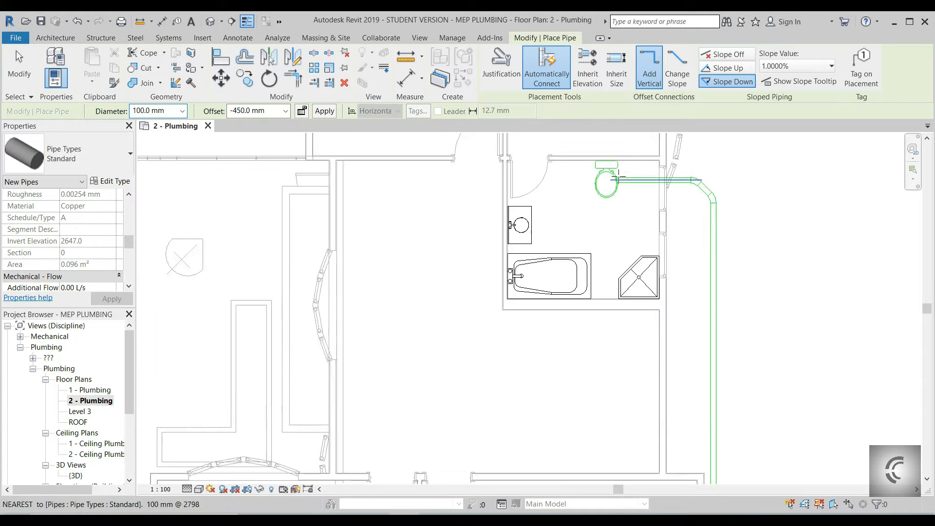
key(Escape)
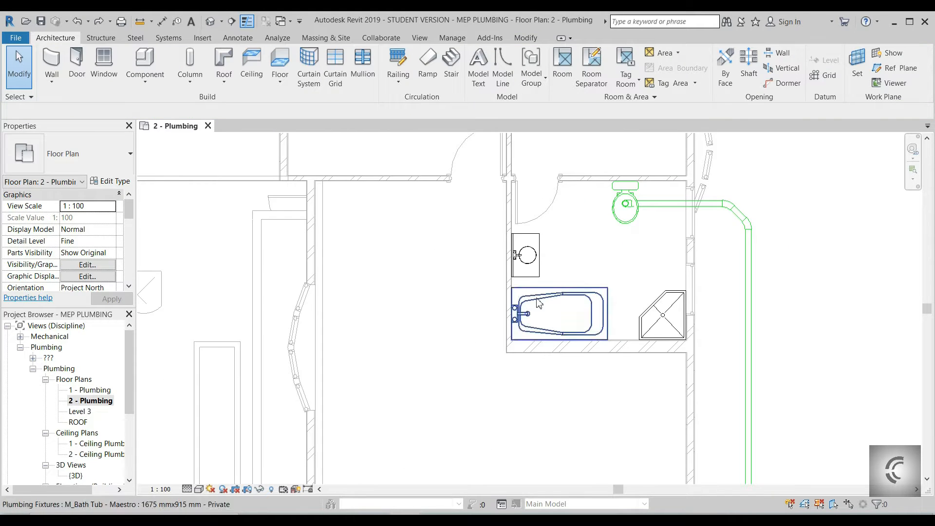
Step: Switch to Word and read the Lecture-14 notes on adding sanitary sloped piping
scroll(578, 265, up, 2)
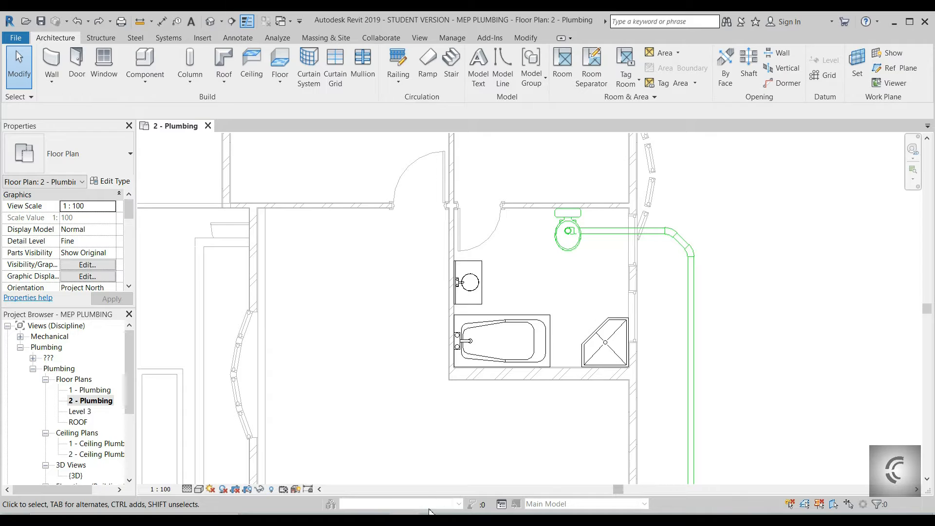
click(428, 514)
scroll(343, 415, down, 3)
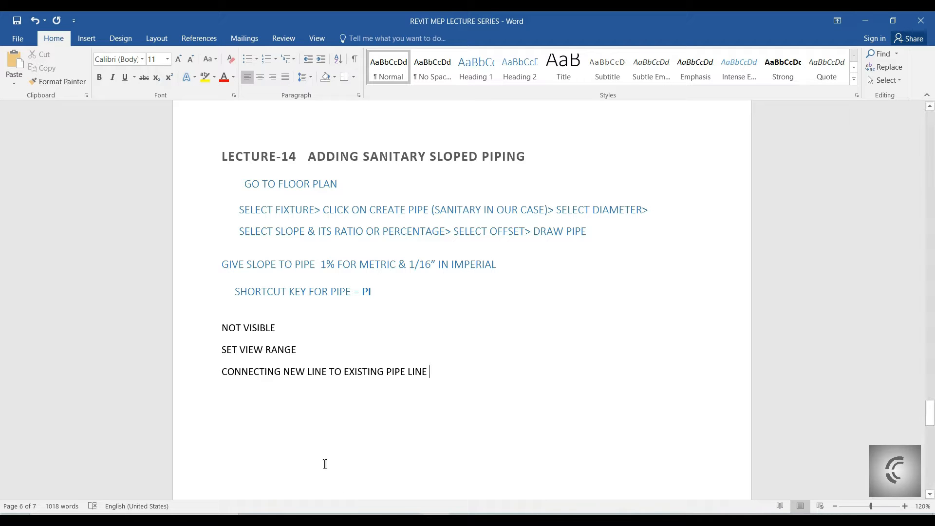
Step: Switch back to Revit and start a pipe from the corner shower's 50 mm drain outlet with a -300 mm offset
click(404, 514)
middle_drag(563, 336, 481, 324)
scroll(517, 332, up, 2)
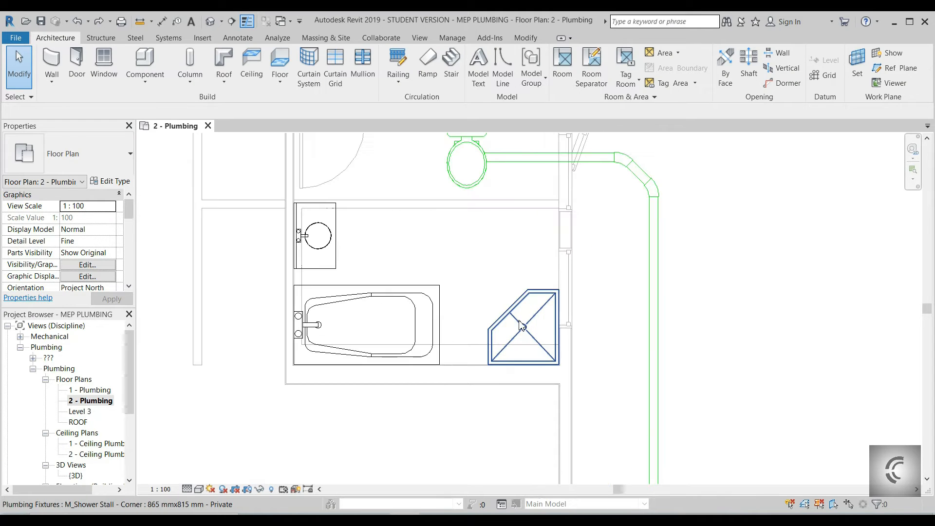
click(522, 325)
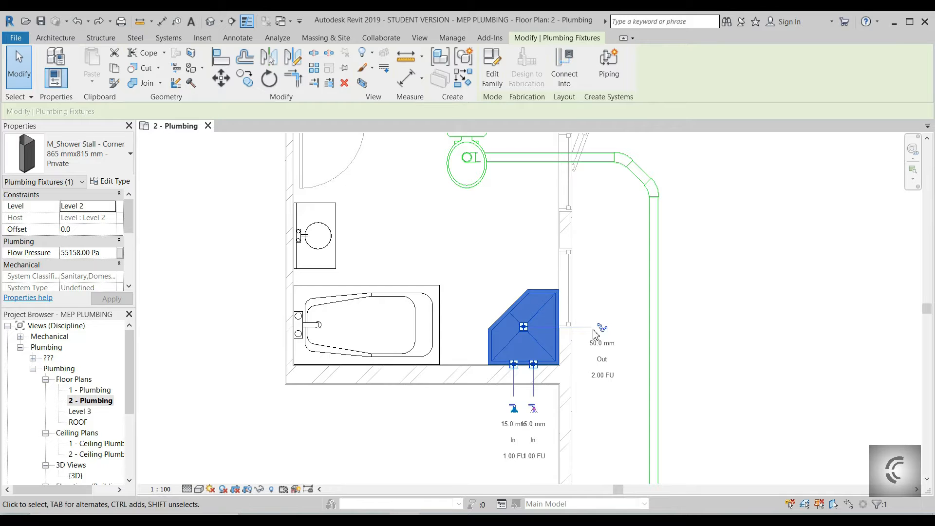
scroll(595, 333, up, 1)
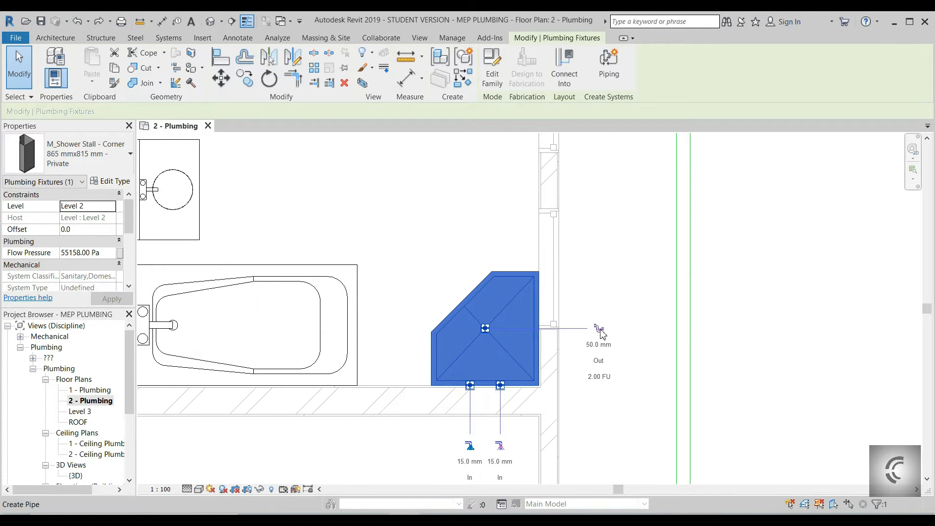
click(599, 330)
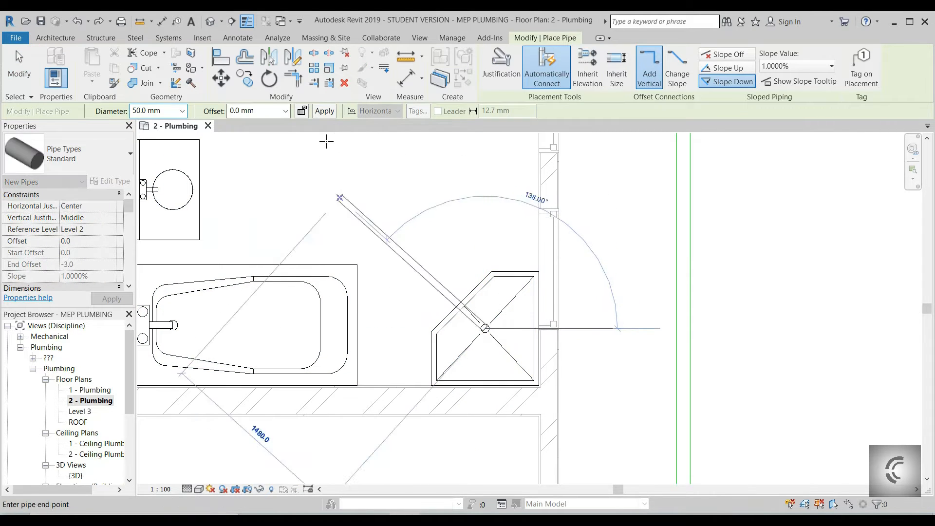
click(278, 112)
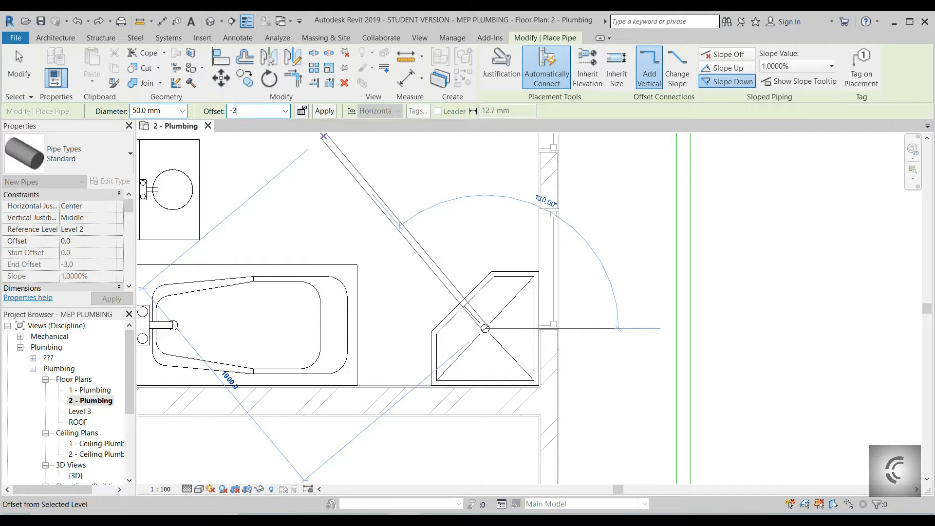
text(-300)
key(Return)
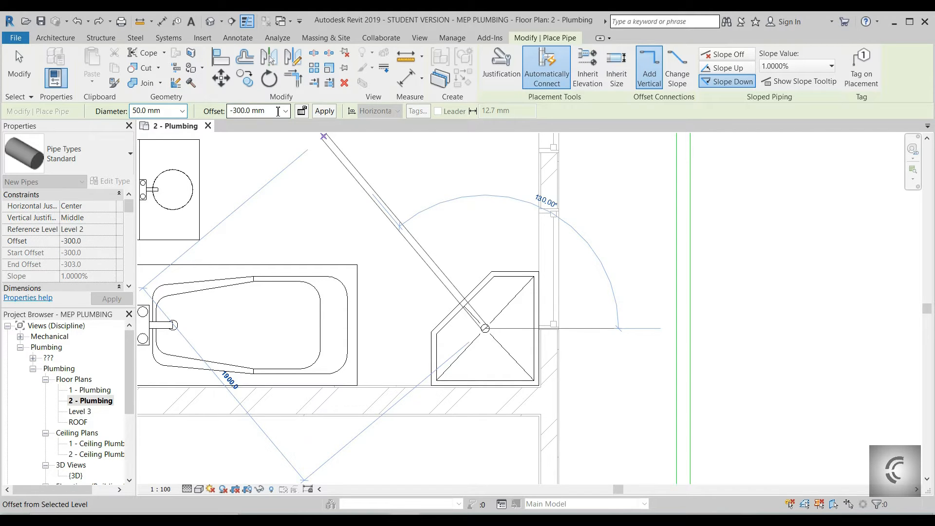
Step: Turn on Inherit Elevation, run the shower pipe horizontally into the 100 mm main pipe, and leave the pipe command
click(594, 85)
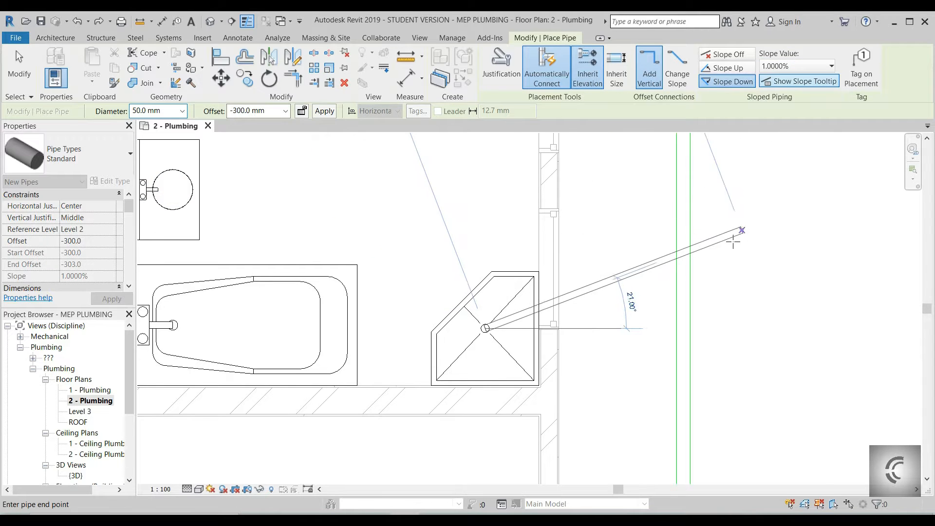
scroll(686, 323, up, 2)
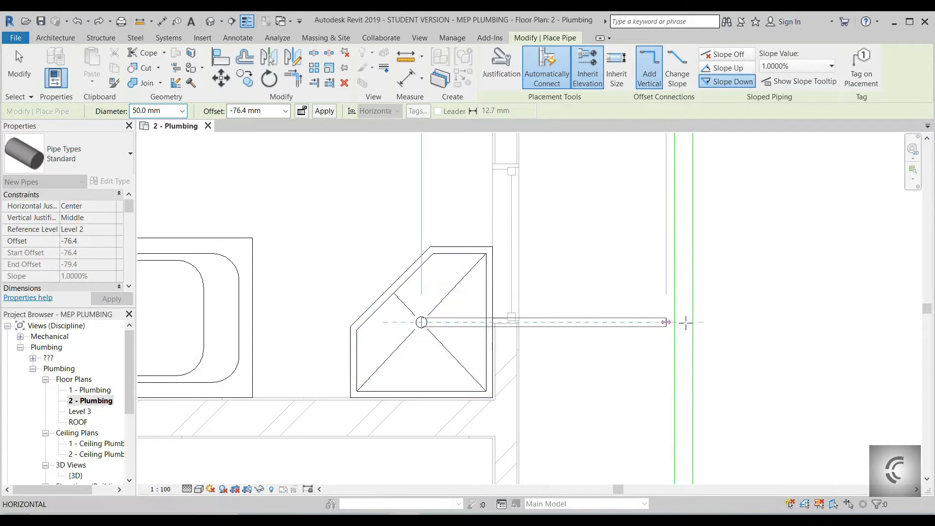
click(684, 322)
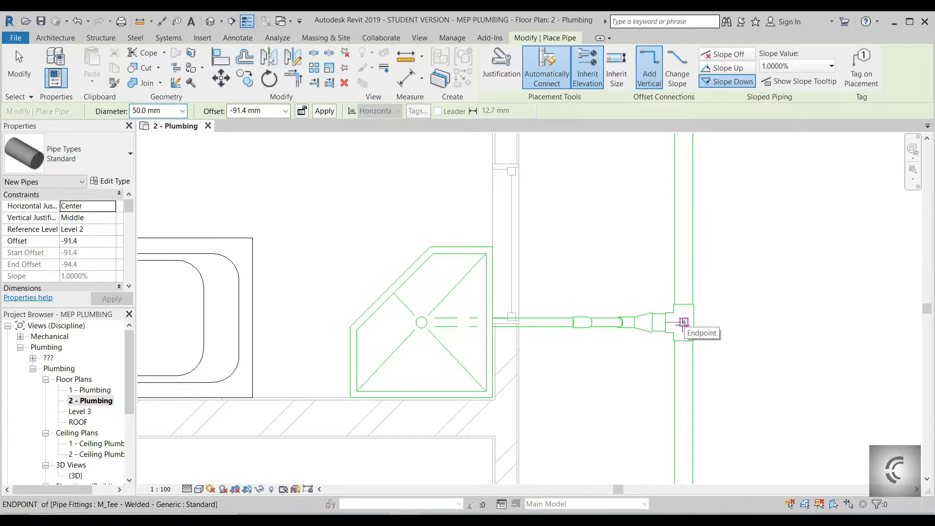
key(Escape)
key(Escape)
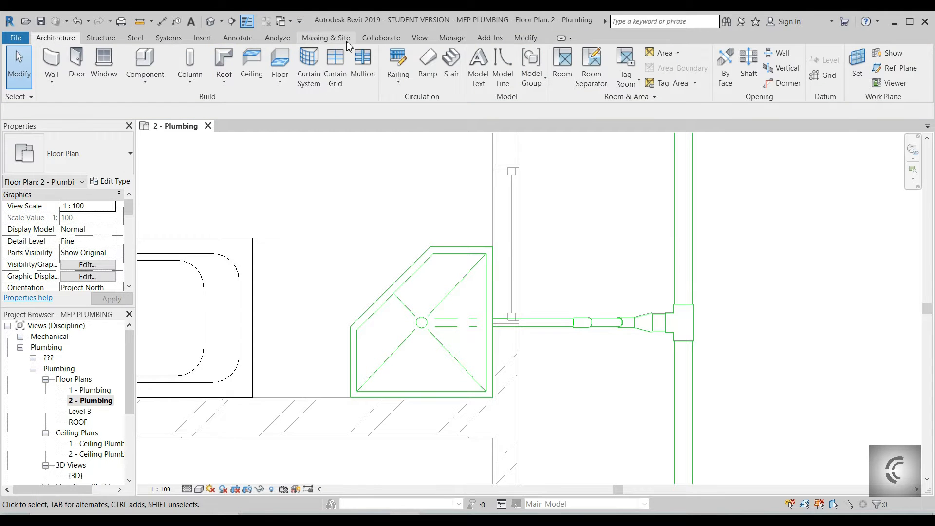
Step: Create a horizontal section line just below the bathroom, spanning the shower connection and the main pipe
click(419, 38)
click(373, 63)
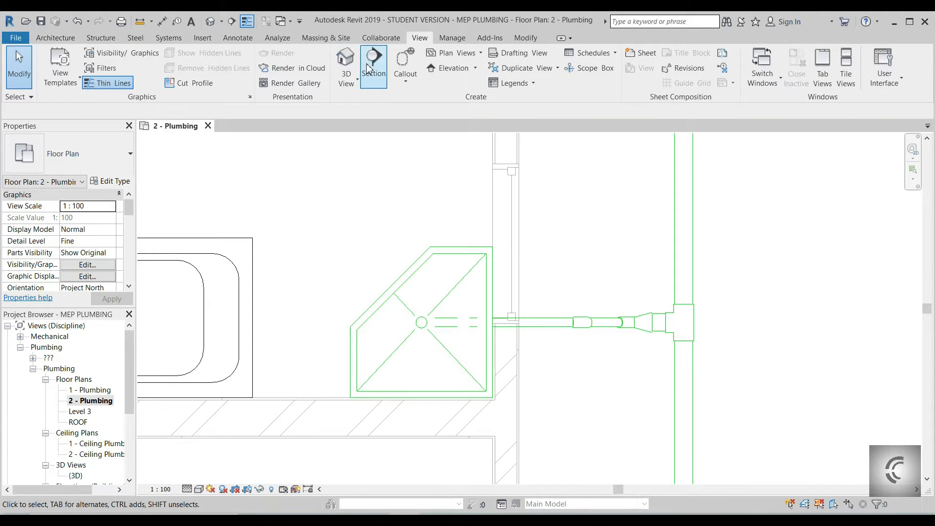
scroll(441, 225, down, 2)
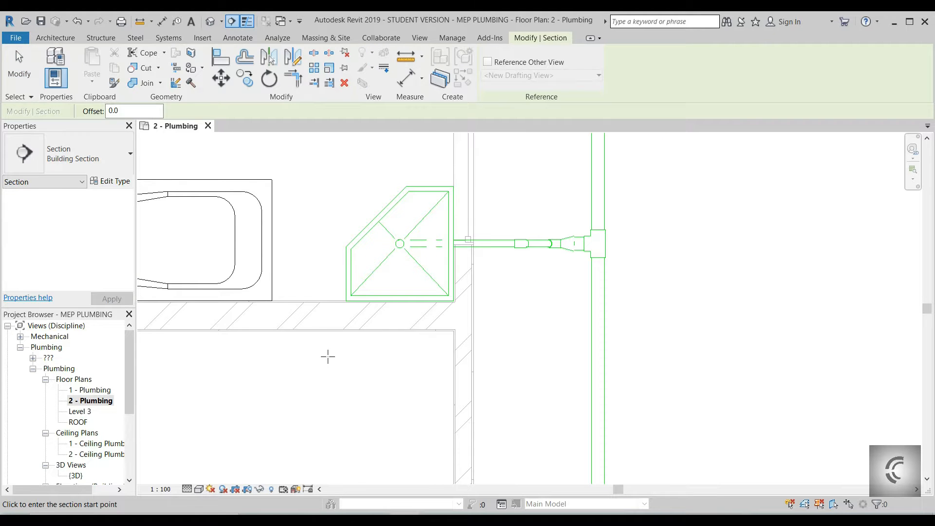
click(313, 356)
click(742, 356)
Step: Pull in the section's far clip boundary to between the toilet and the shower, and deselect the section
scroll(553, 311, down, 2)
middle_drag(542, 316, 542, 365)
drag(537, 147, 541, 163)
middle_drag(541, 178, 541, 212)
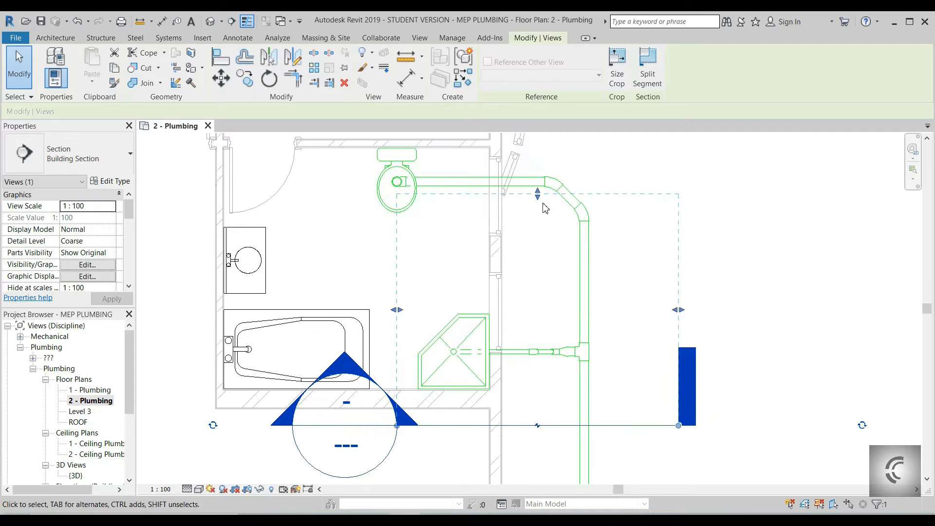
drag(538, 208, 539, 243)
click(396, 373)
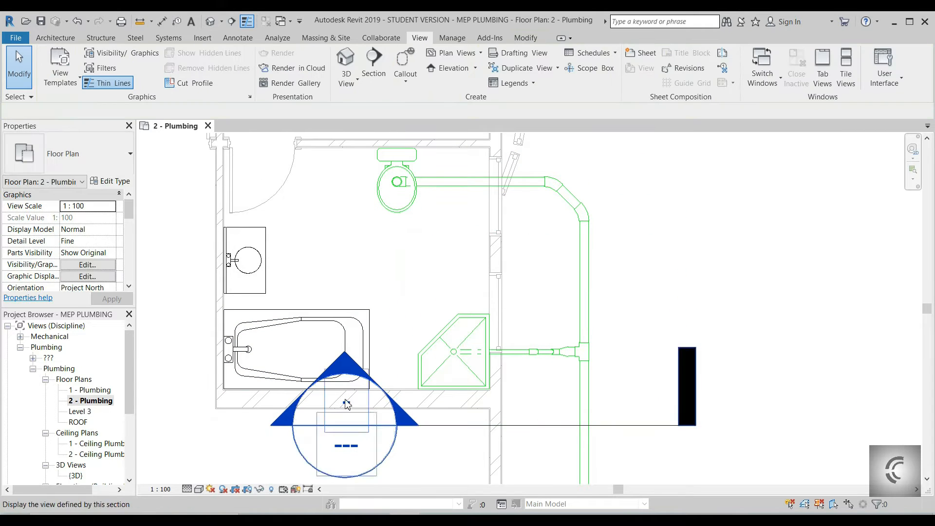
Step: Open the new section view and set its detail level to Fine
double_click(359, 439)
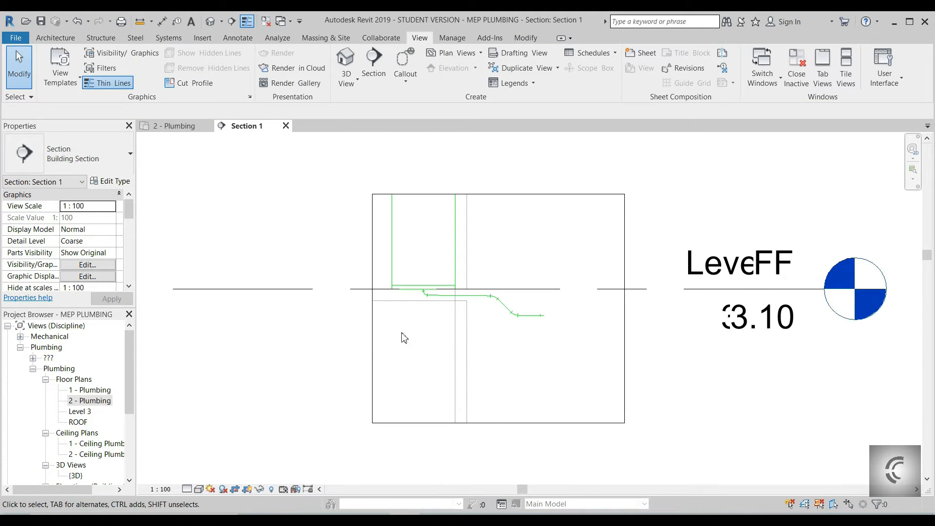
click(199, 489)
click(200, 476)
scroll(495, 296, up, 2)
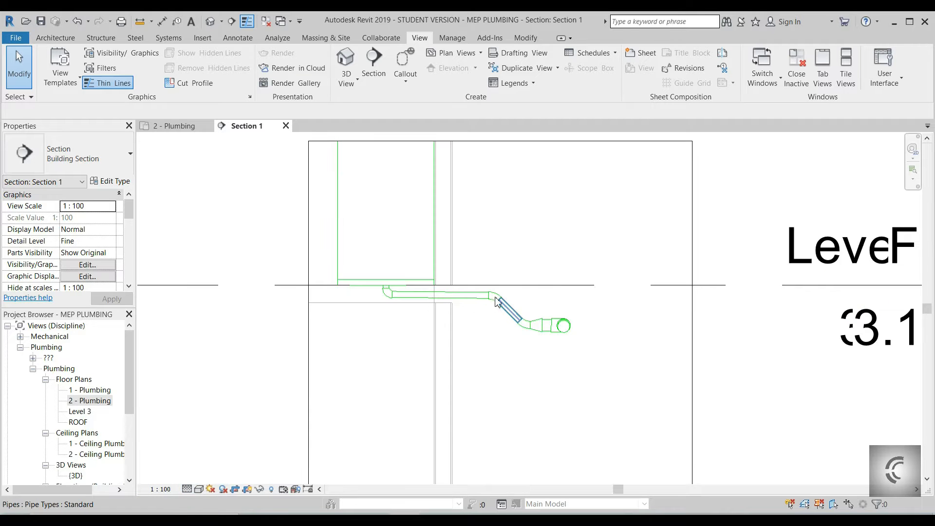
click(384, 276)
click(517, 374)
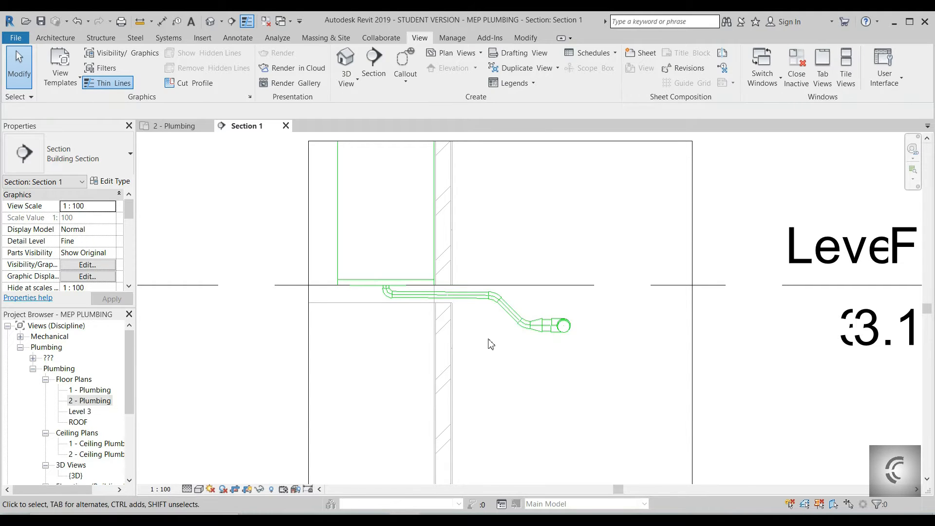
Step: Tile the section and the plumbing plan side by side, with the shower-to-main piping framed in both views
key(w)
key(t)
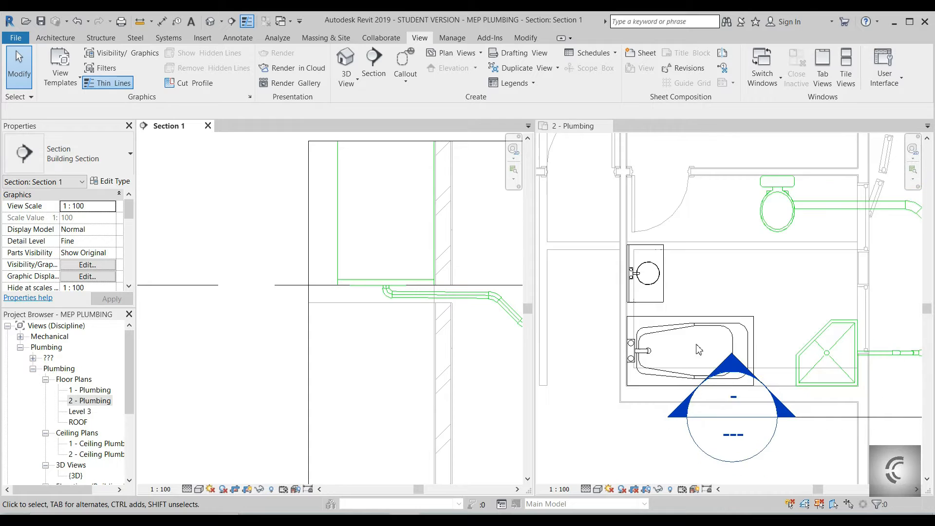
scroll(687, 342, down, 1)
middle_drag(772, 361, 710, 376)
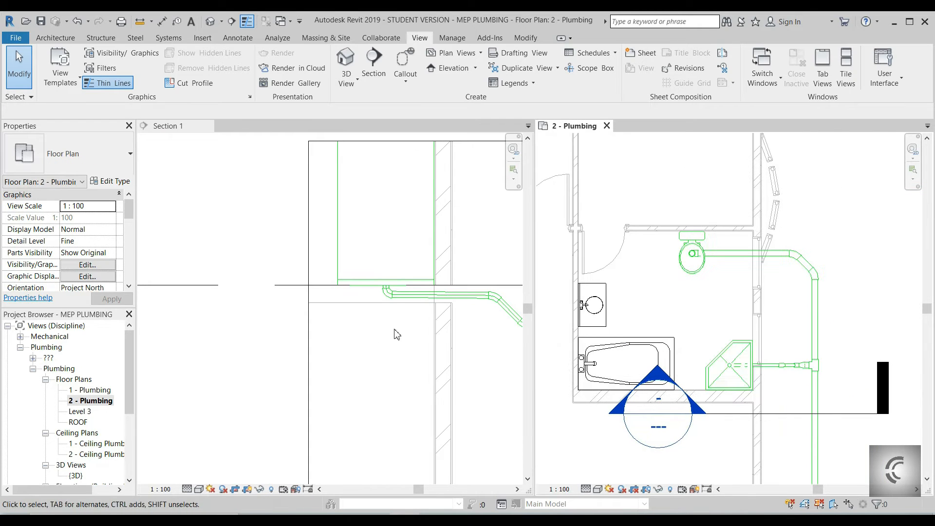
middle_drag(397, 334, 277, 341)
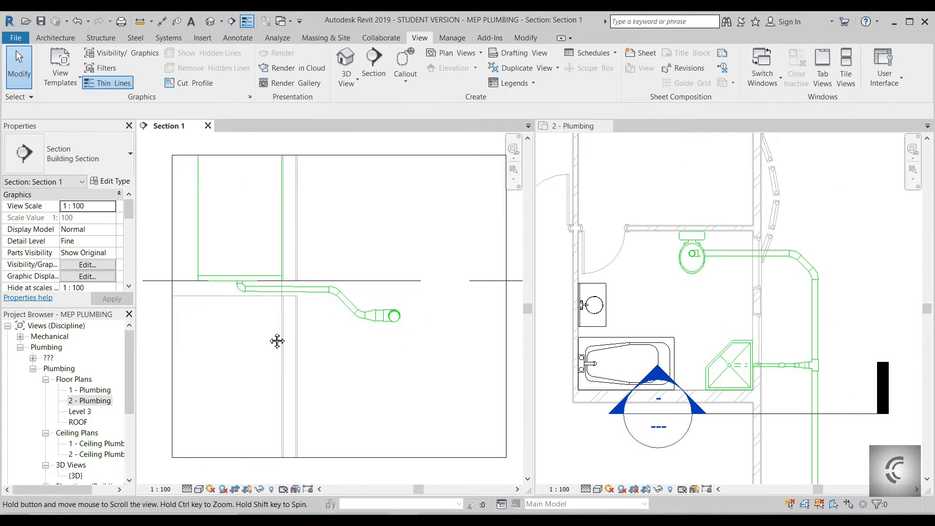
Step: Select the main pipe below the tee in the plan to identify it in the section, and clear the selection
click(793, 389)
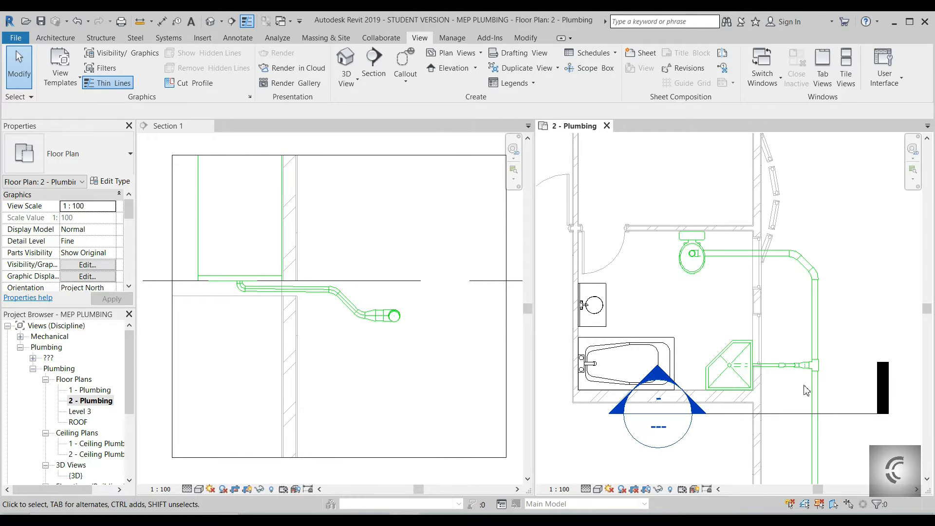
click(824, 391)
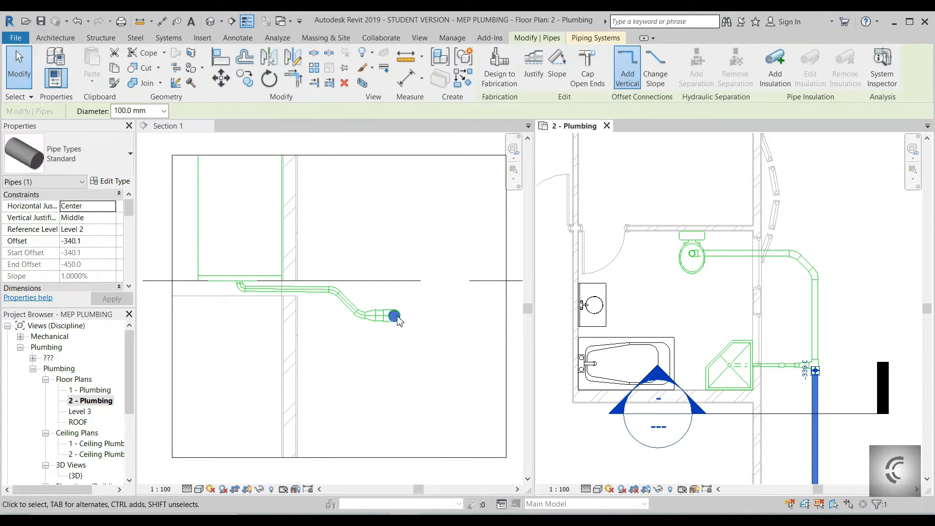
key(Escape)
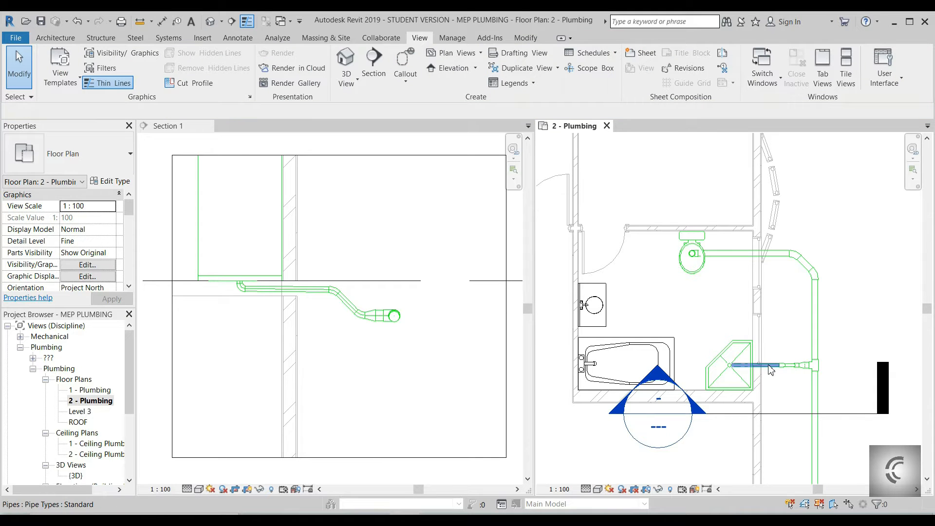
Step: Select the shower's horizontal drain pipe in the plan to identify it in the section, deselect it, and close the section view
click(775, 367)
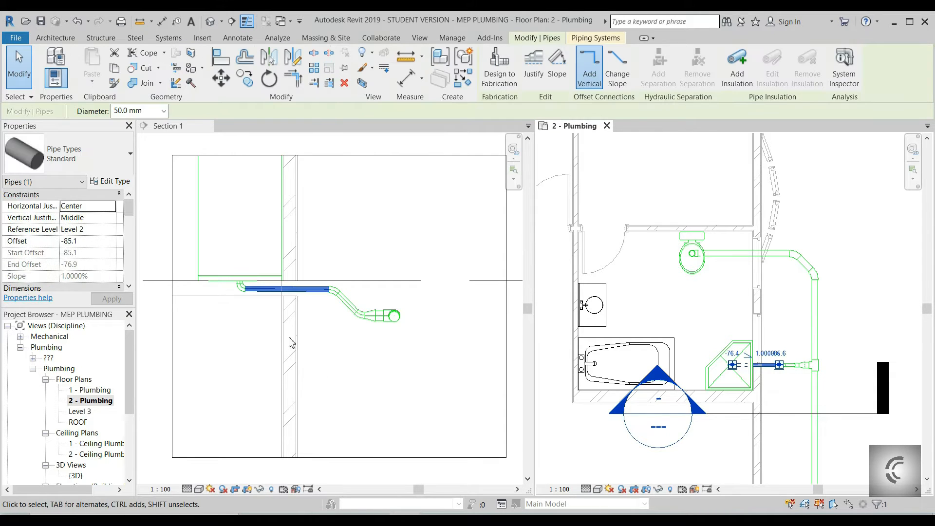
key(Escape)
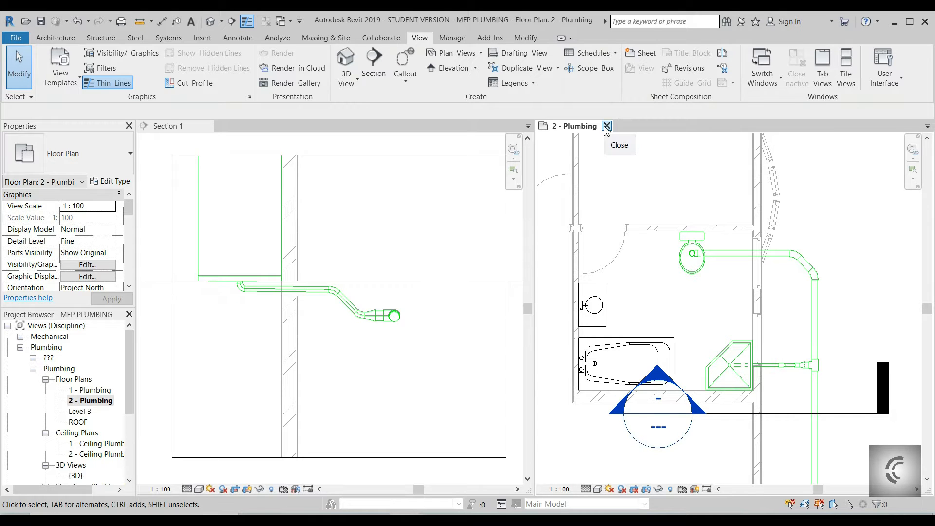
click(208, 127)
Step: Draw a 40 mm pipe from the bathtub's drain connector at -300 mm offset, running horizontally beneath the tub to just short of the shower
scroll(482, 280, down, 4)
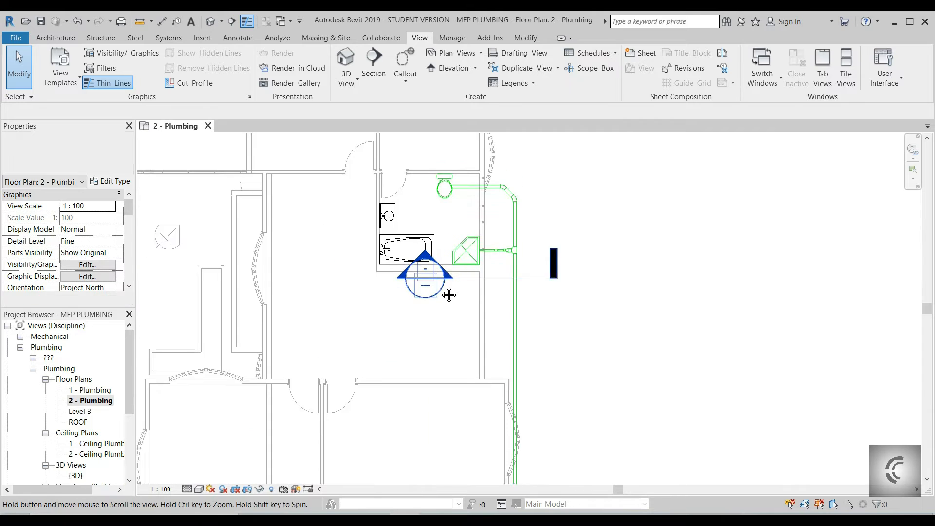
scroll(448, 270, up, 2)
click(341, 343)
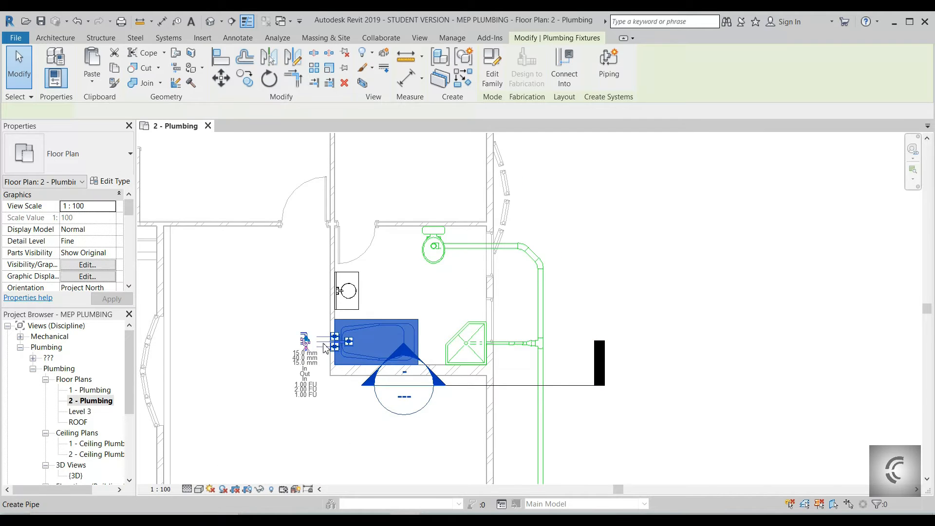
scroll(315, 345, up, 8)
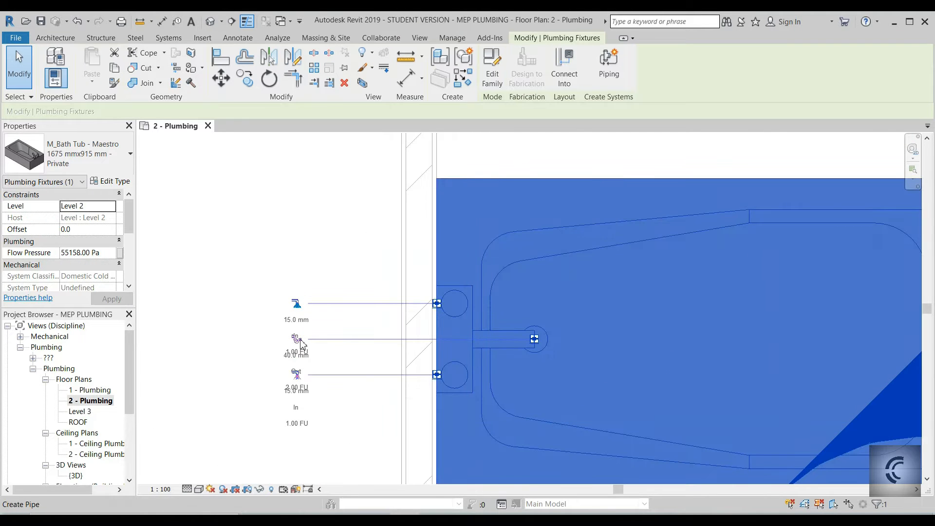
click(299, 344)
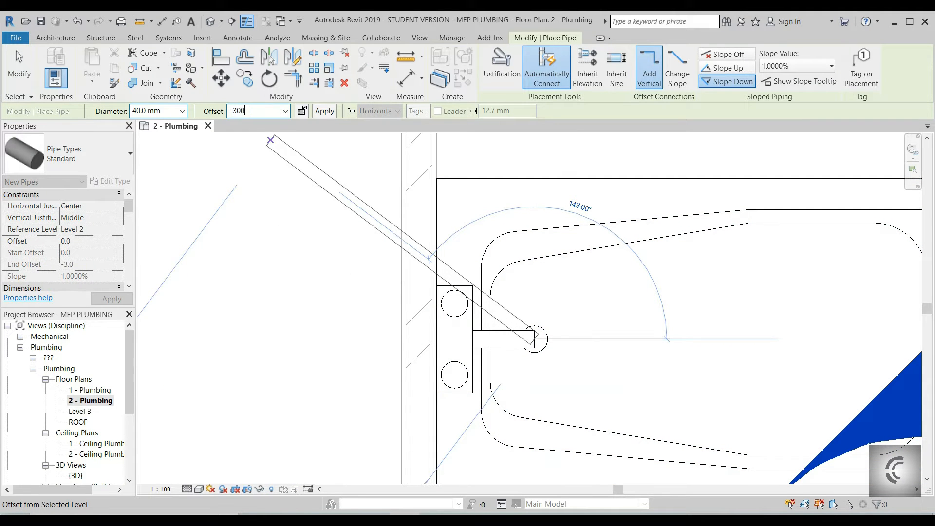
scroll(593, 374, down, 2)
middle_drag(628, 373, 591, 302)
middle_drag(751, 329, 587, 326)
scroll(711, 288, down, 1)
middle_drag(778, 291, 629, 325)
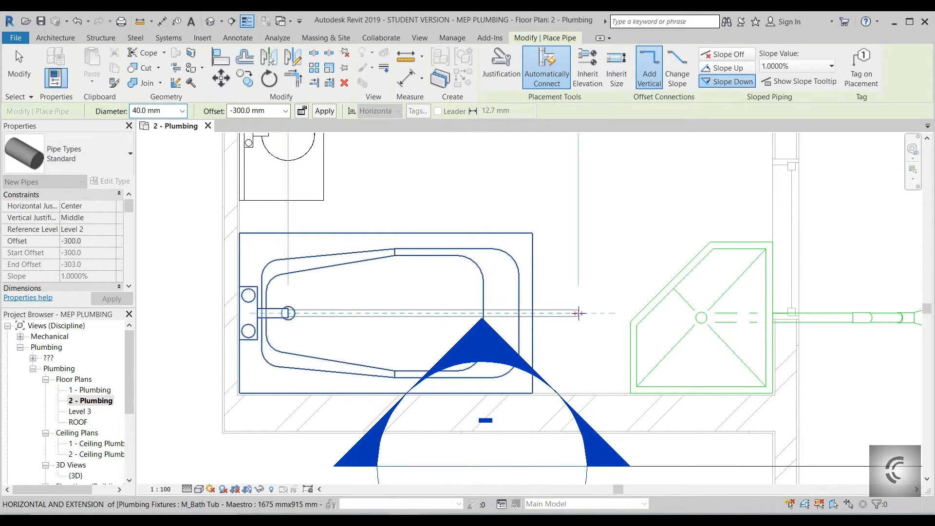
click(578, 313)
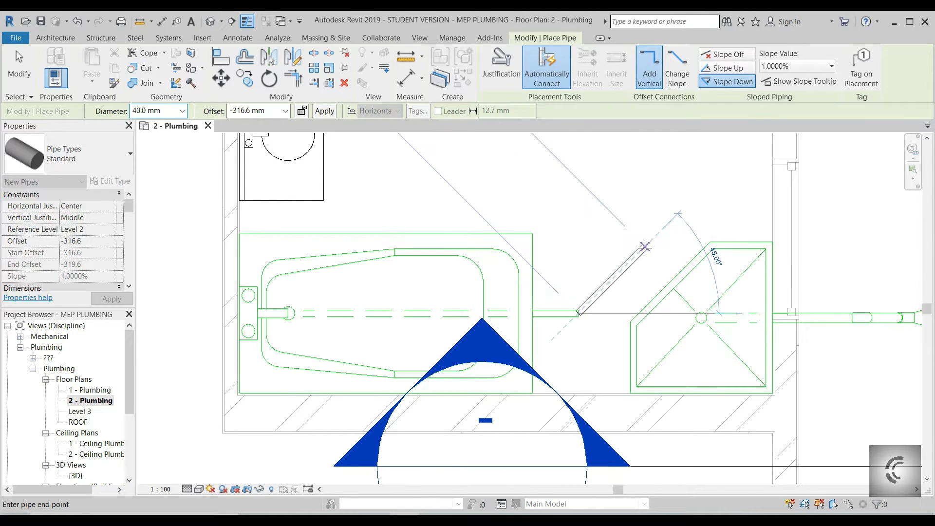
Step: Continue the bathtub pipe at 45° along the shower's slanted corner and then horizontally into the main pipe, and end the command
click(644, 247)
middle_drag(774, 237, 654, 245)
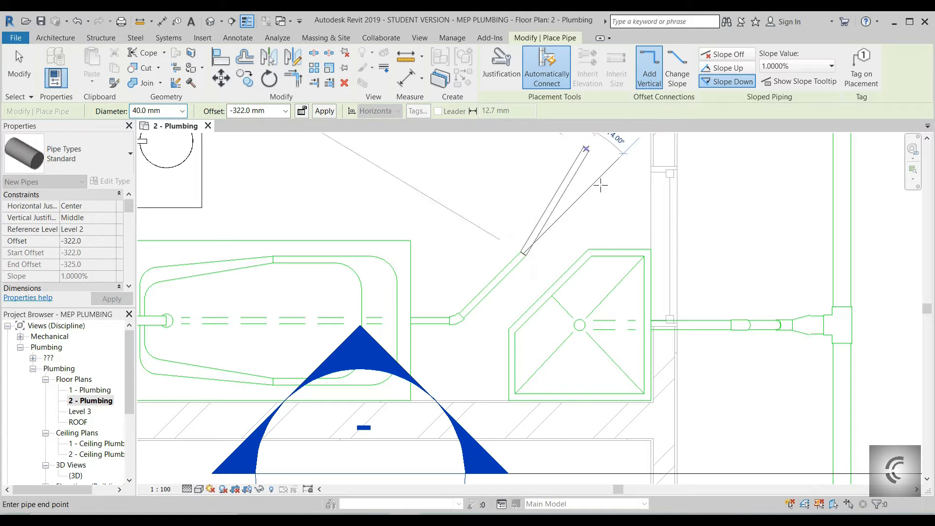
click(843, 255)
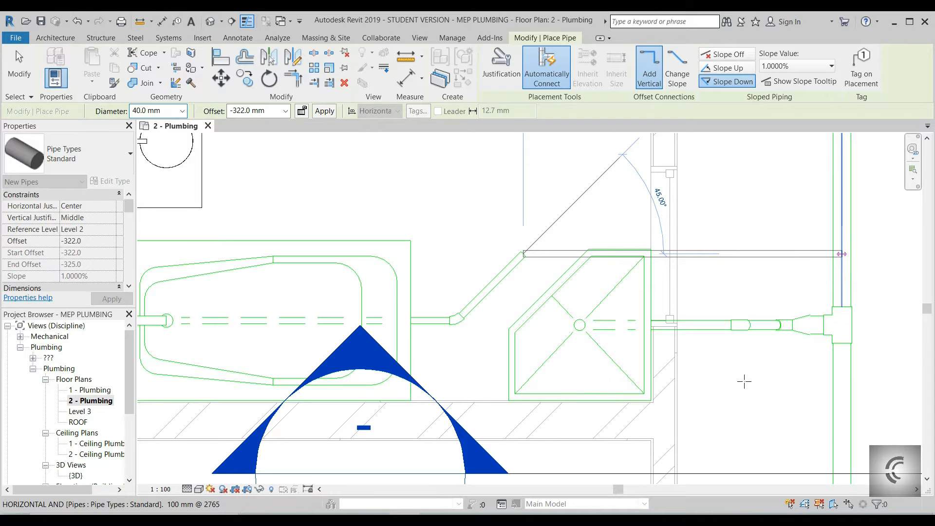
key(Escape)
scroll(692, 298, down, 1)
middle_drag(691, 298, 682, 276)
scroll(683, 276, down, 1)
middle_drag(653, 327, 654, 343)
middle_drag(425, 257, 419, 330)
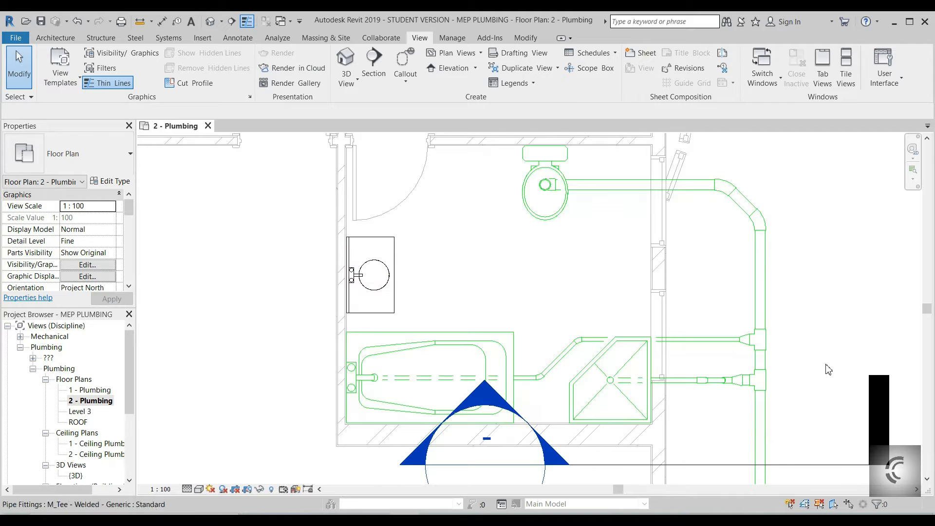
Step: Pipe the lavatory drain horizontally to the main pipe at 50 mm diameter, entering a -300 mm offset and enabling Inherit Elevation and the slope tooltip
click(369, 277)
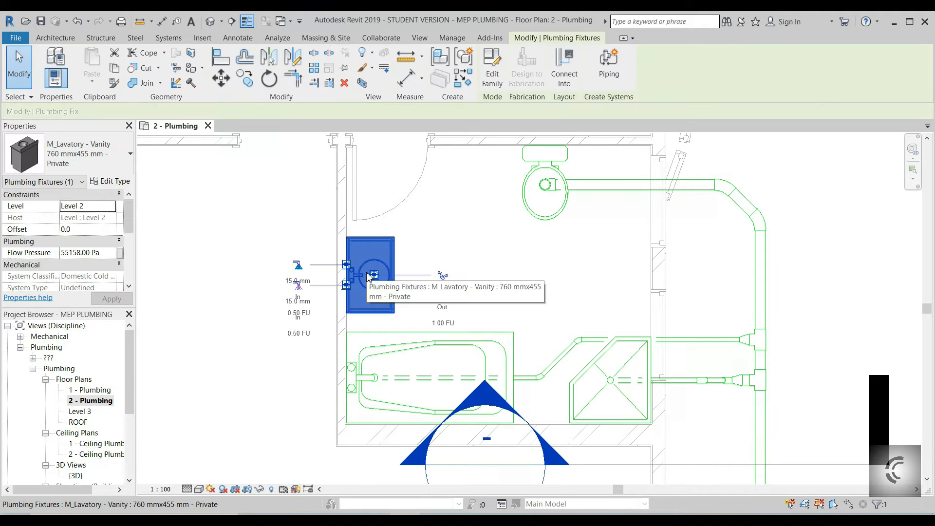
scroll(440, 284, up, 2)
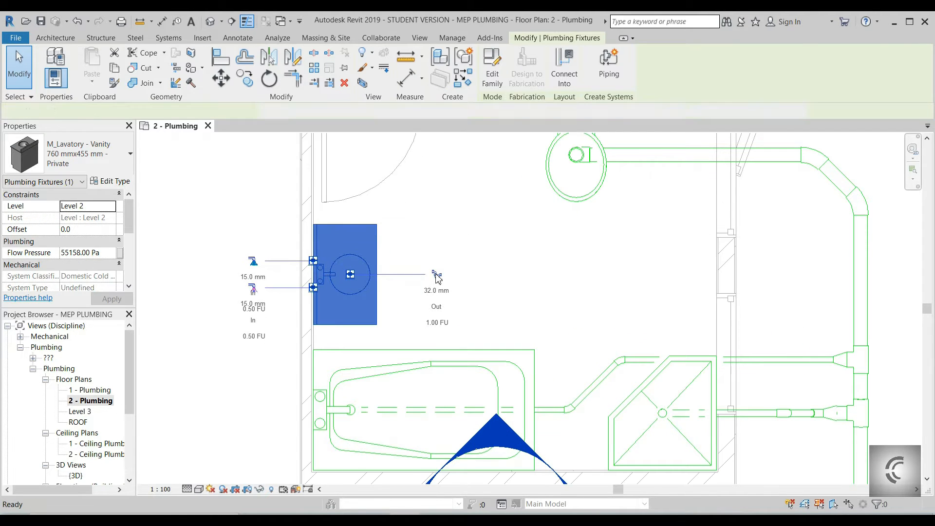
click(437, 277)
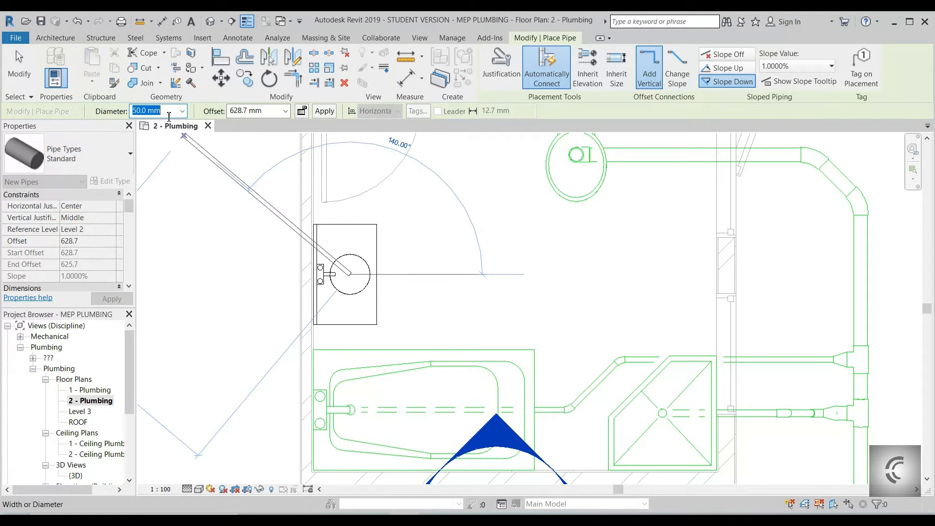
click(275, 112)
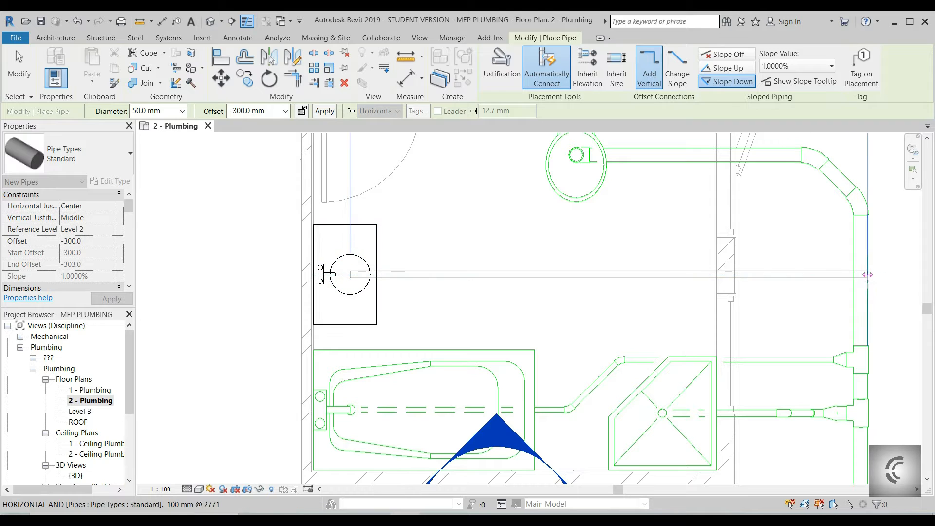
scroll(867, 277, up, 1)
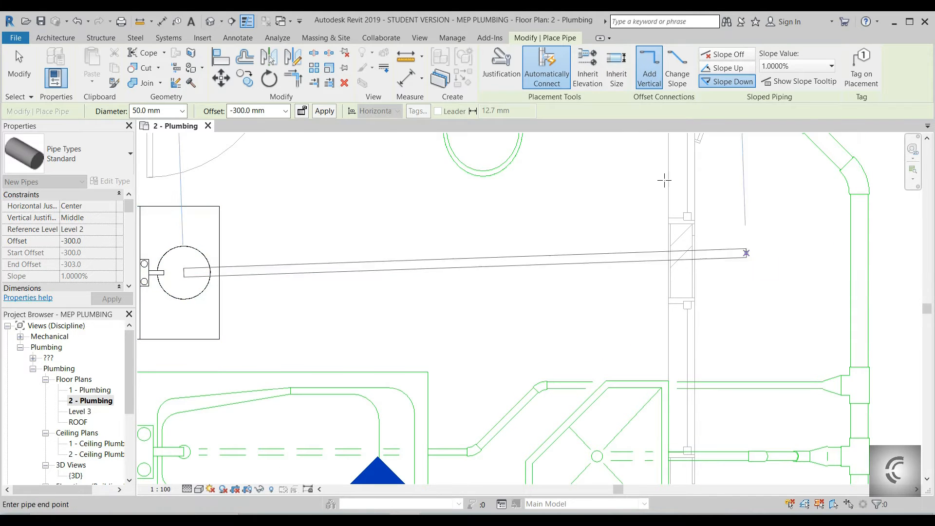
click(593, 78)
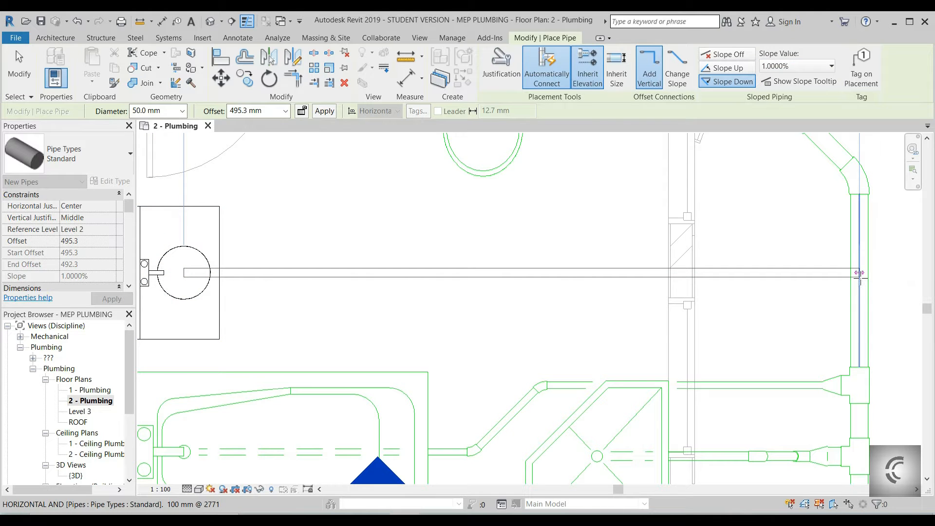
click(799, 81)
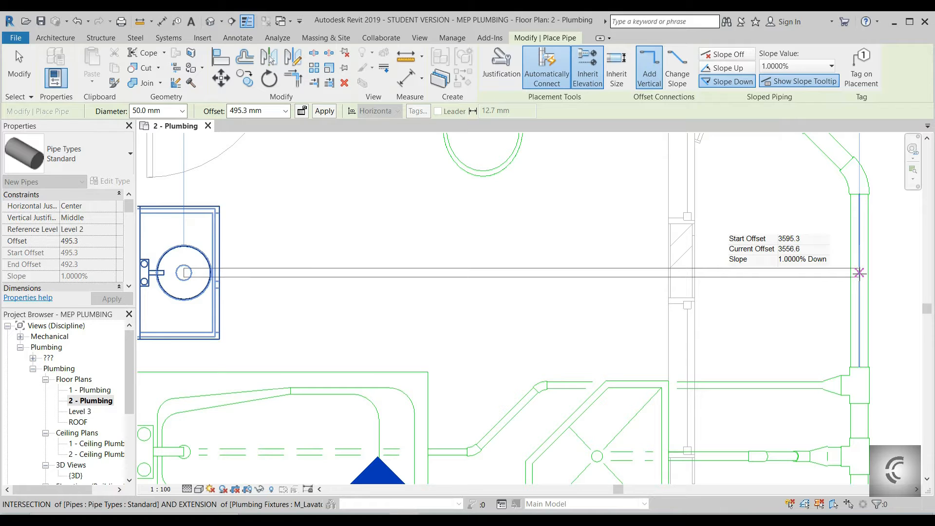
click(858, 273)
scroll(757, 309, down, 3)
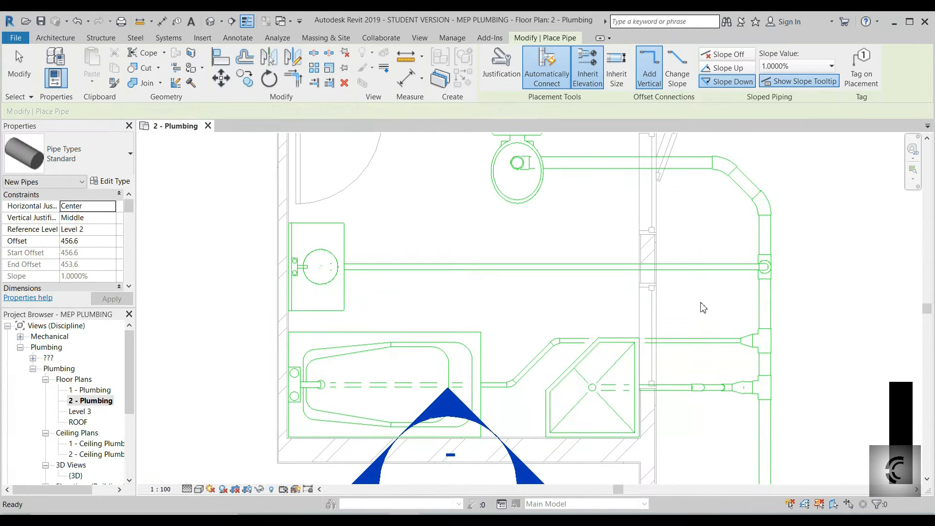
key(Escape)
Step: Move the section line up to between the lavatory's pipe and the bathtub's branch pipe
scroll(753, 338, down, 1)
middle_drag(764, 347, 751, 303)
drag(724, 406, 708, 286)
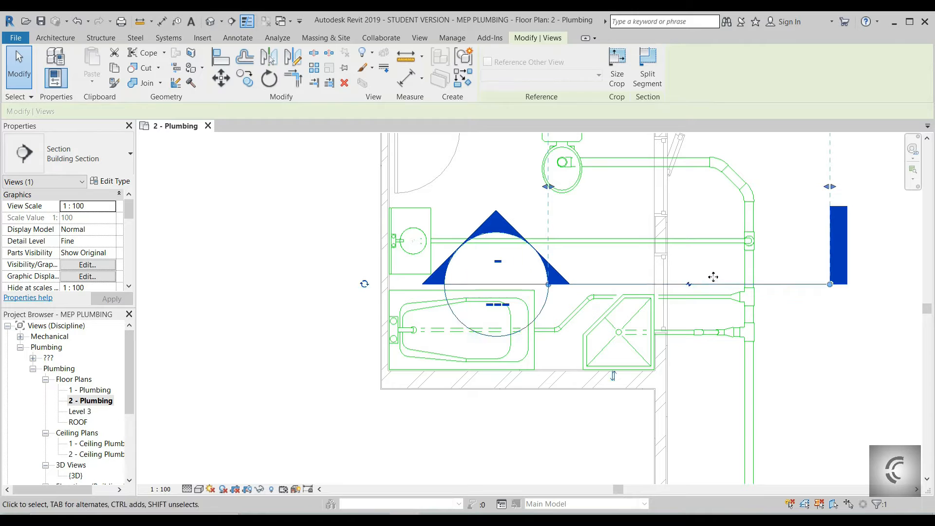
key(Escape)
Step: Pull in the section's far clip boundary to between the toilet's pipe and the lavatory's pipe, and deselect the section
click(701, 283)
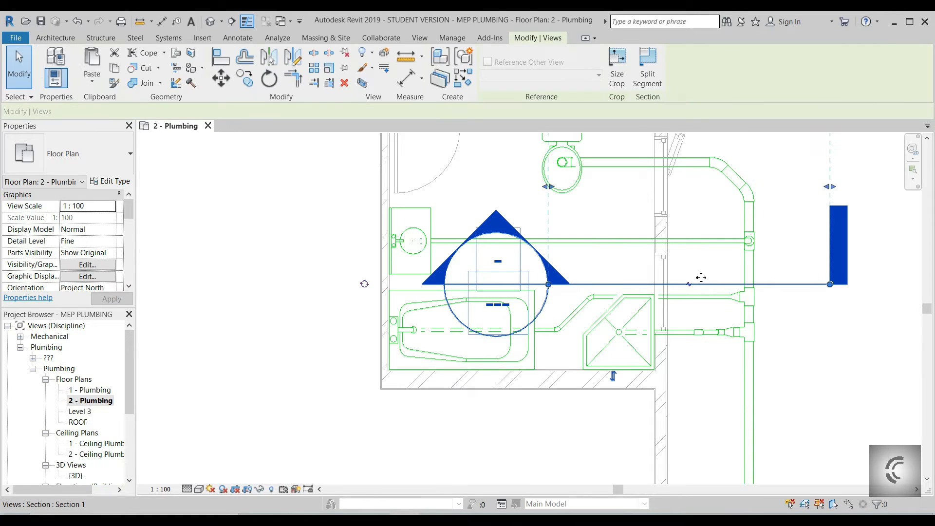
scroll(664, 269, down, 1)
scroll(653, 220, down, 2)
middle_drag(659, 217, 653, 242)
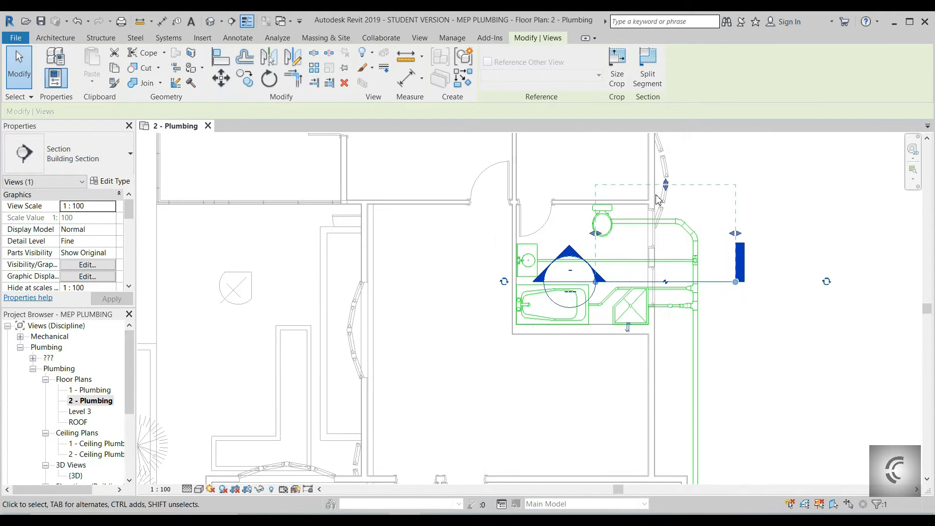
drag(666, 190, 675, 242)
key(Escape)
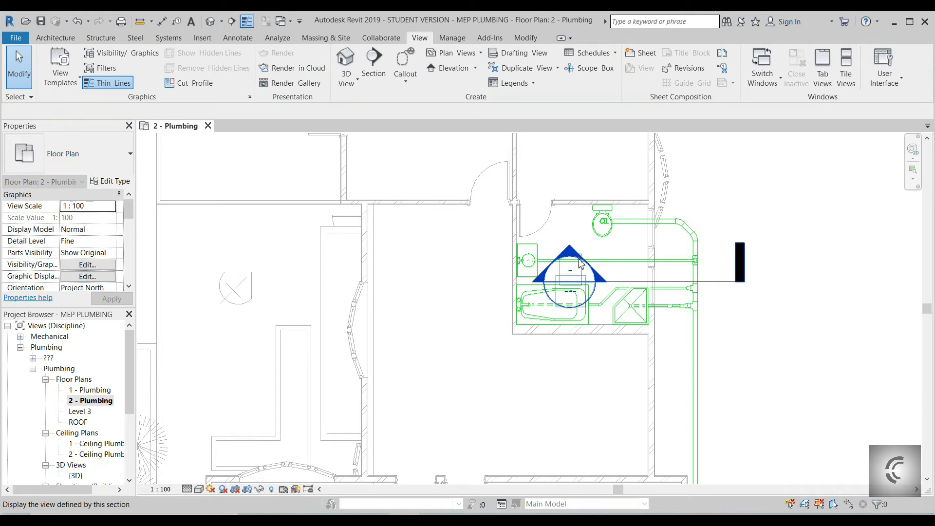
Step: Open the relocated section's view and select the lavatory's horizontal pipe to check its slope and offset
double_click(575, 274)
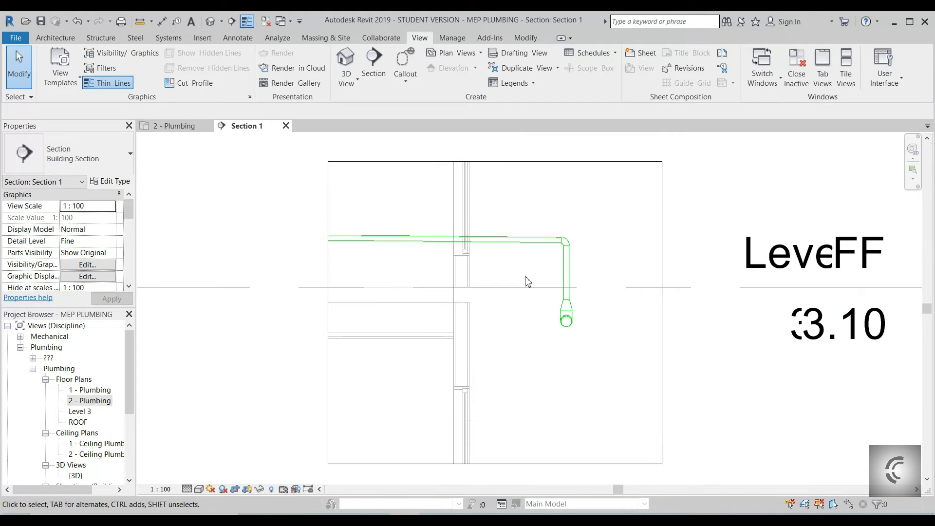
scroll(563, 308, up, 2)
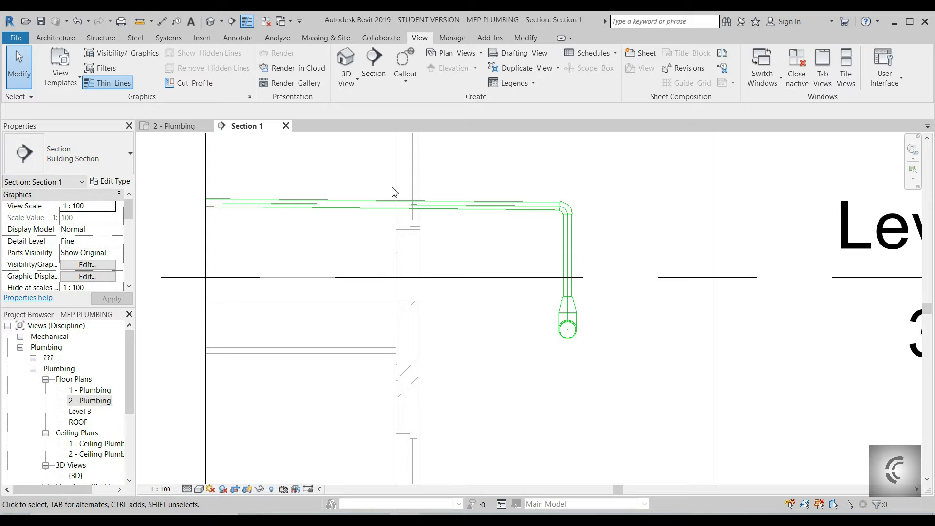
click(446, 207)
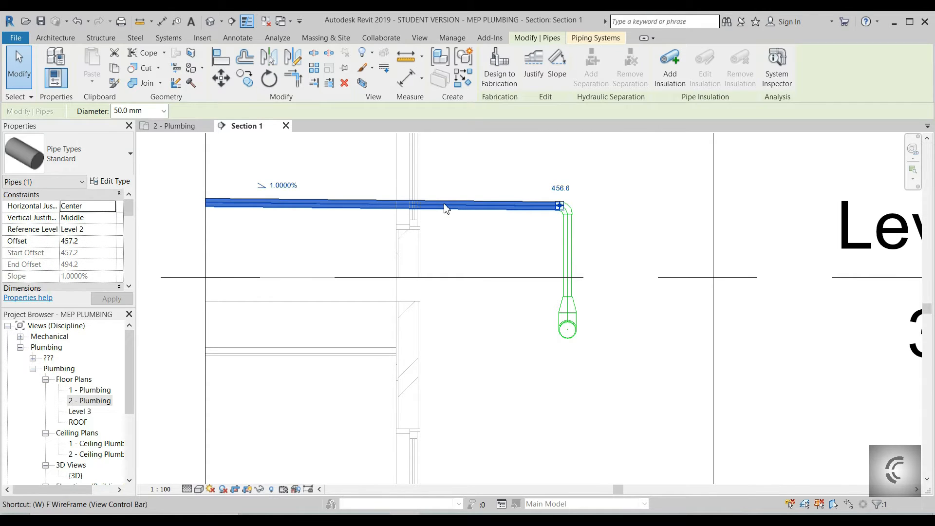
Step: Tile the section and the plumbing plan side by side, framing the bathroom in the plan with nothing selected
key(w)
key(t)
scroll(886, 306, down, 2)
middle_drag(788, 322, 691, 322)
click(827, 316)
middle_drag(877, 319, 738, 339)
scroll(738, 340, up, 4)
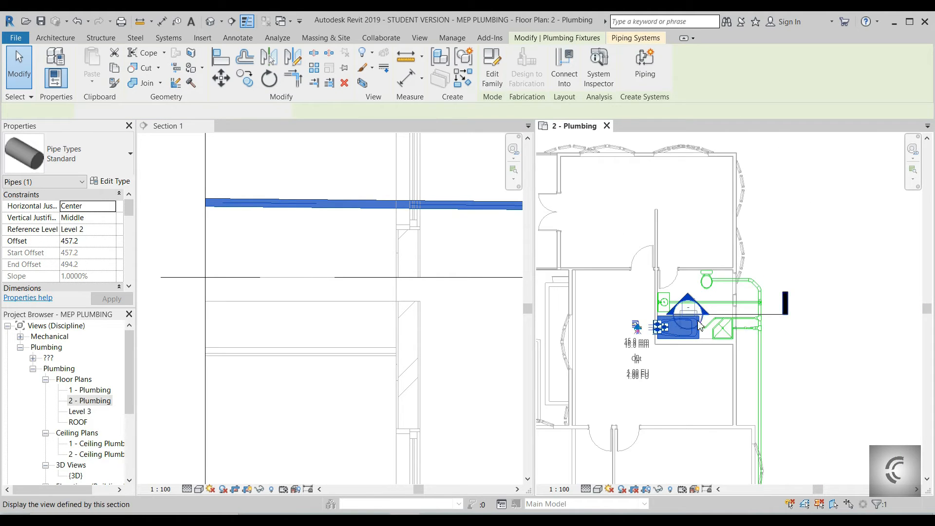
key(Escape)
Step: Select the lavatory's pipe in the plan, followed by the tee where it meets the main pipe
click(736, 289)
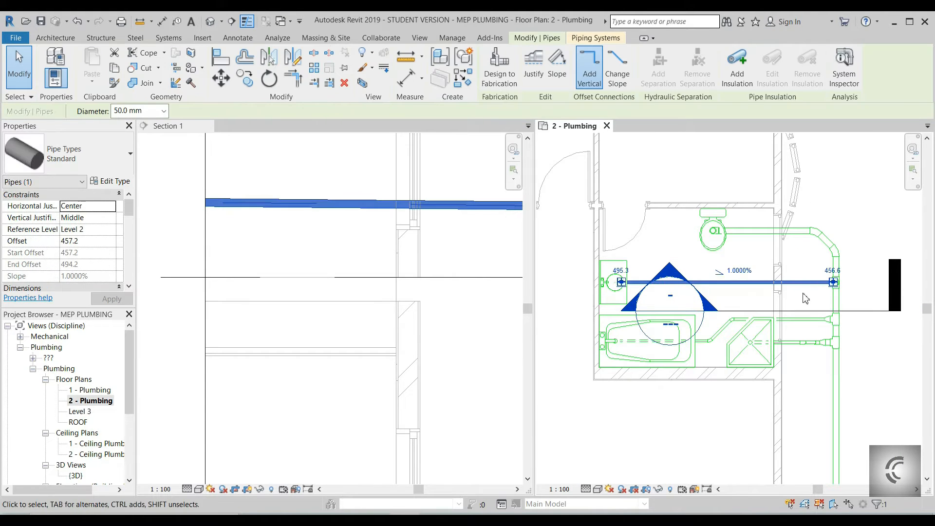
scroll(837, 298, up, 2)
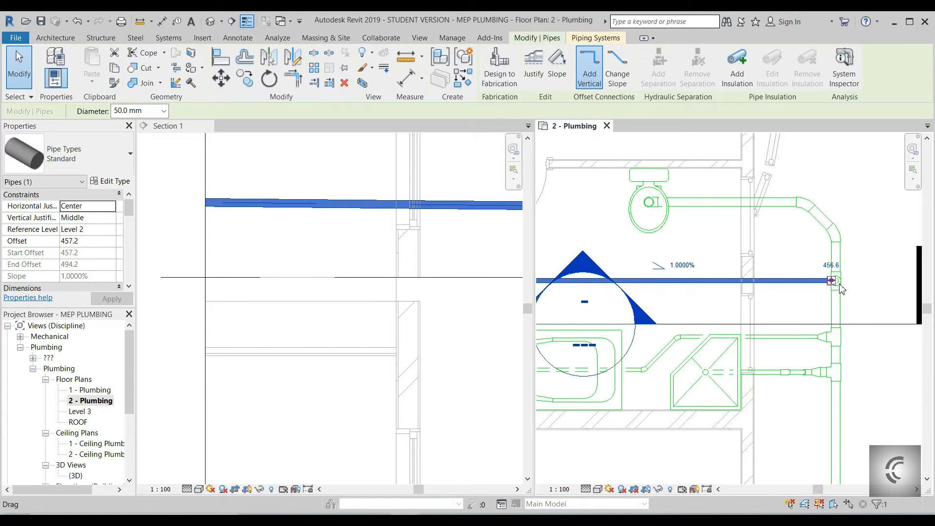
scroll(843, 288, up, 2)
click(846, 279)
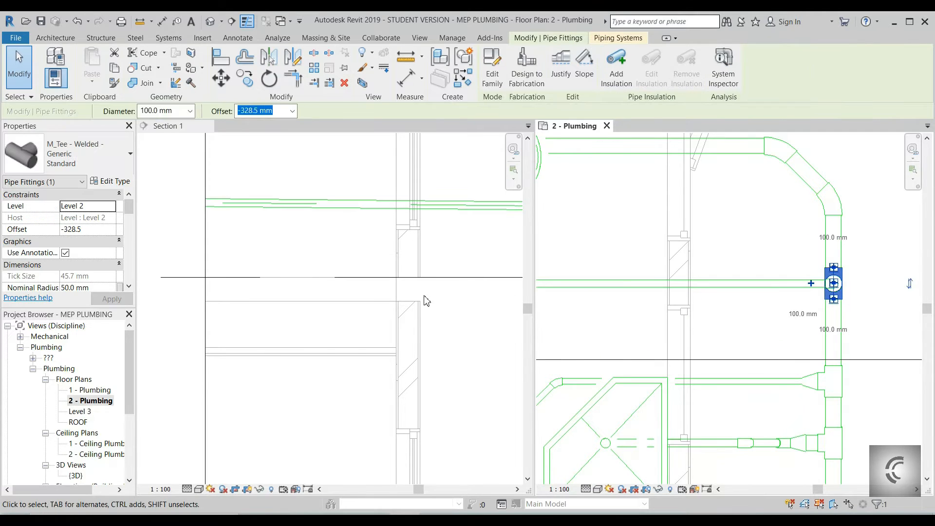
Step: Inspect the lavatory pipe's vertical drop in the section and select the tee at its foot to match it with the plan
scroll(455, 270, down, 2)
scroll(428, 313, up, 3)
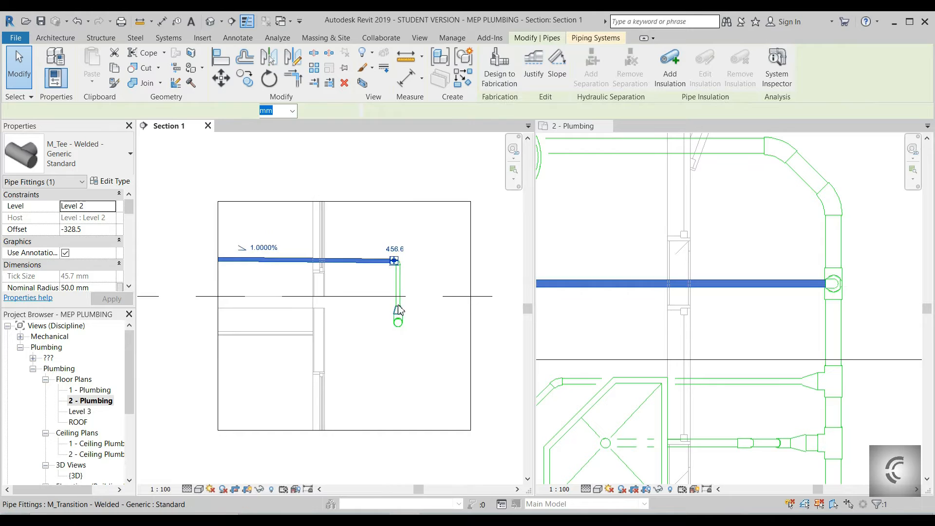
click(396, 312)
key(Escape)
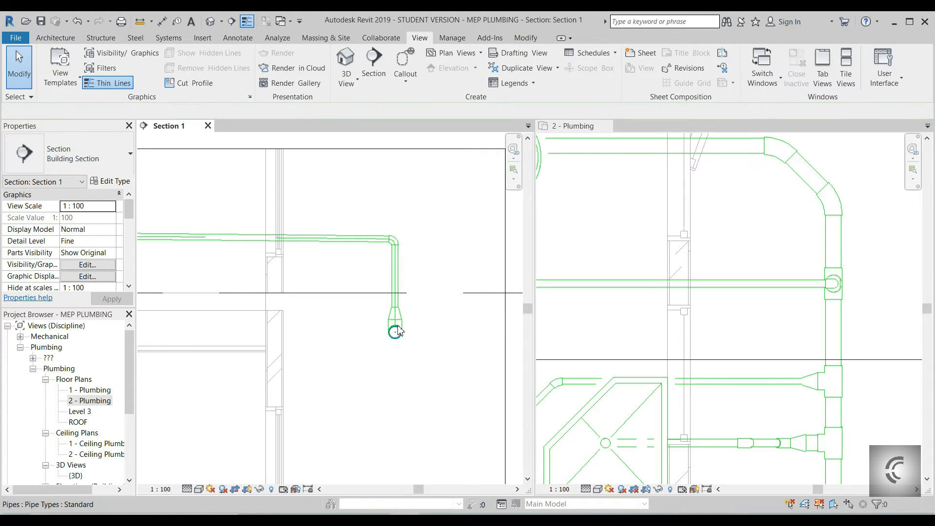
click(395, 329)
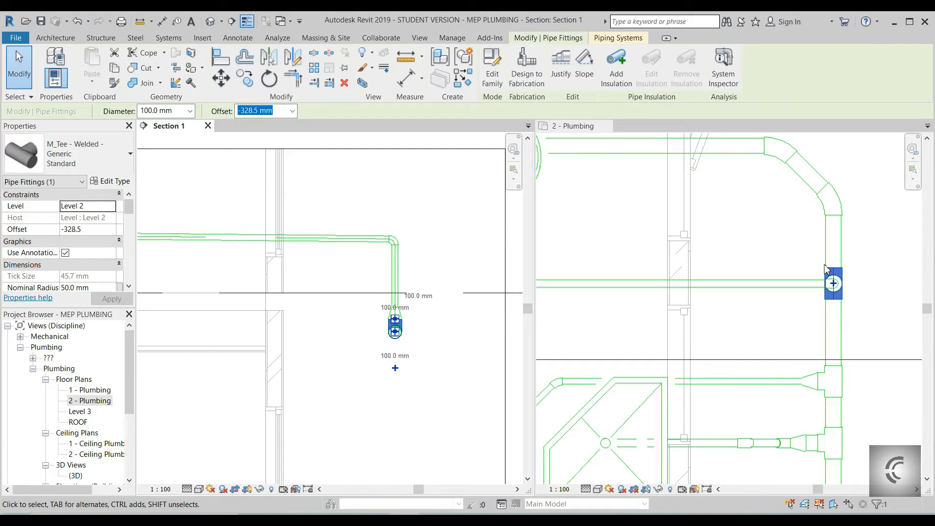
Step: Close the section view and frame the whole bathroom piping in the plumbing plan
click(207, 126)
middle_drag(443, 265, 685, 293)
scroll(548, 312, down, 2)
middle_drag(566, 313, 571, 296)
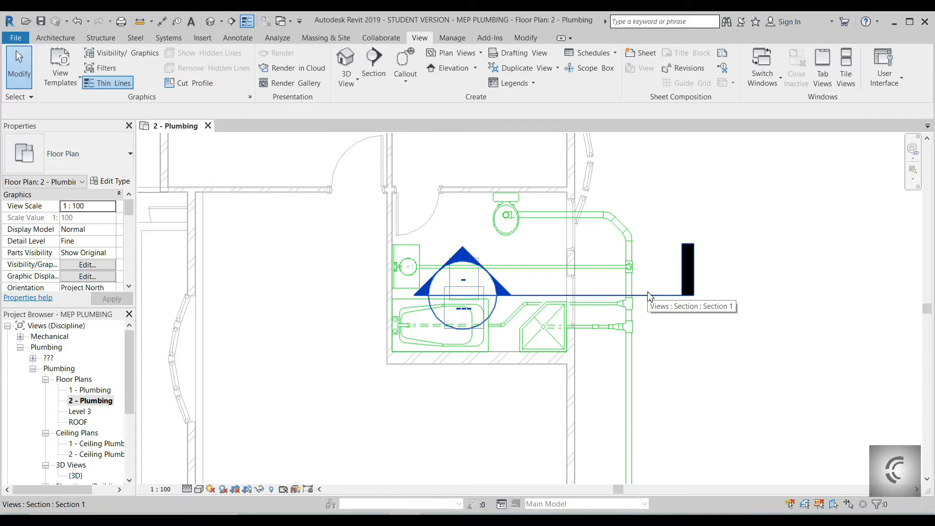
scroll(633, 317, down, 2)
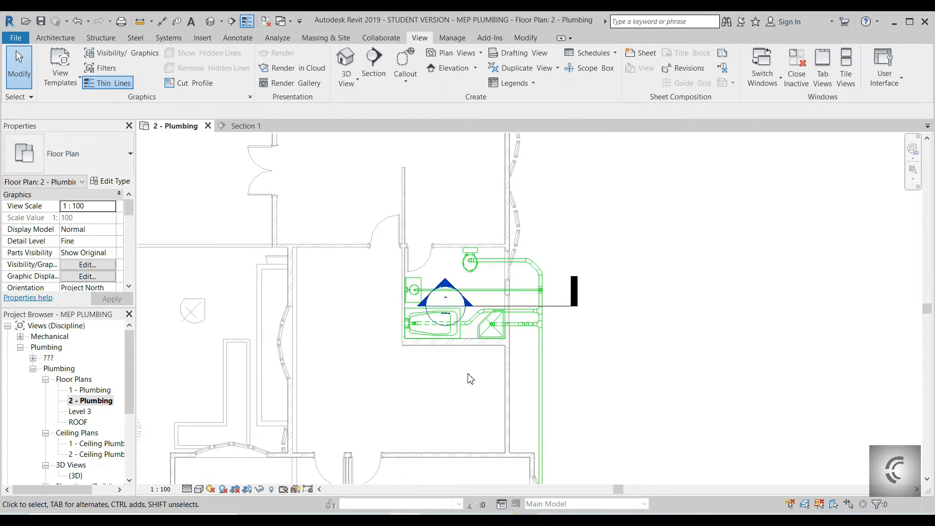
Step: Draw a 100 mm pipe from the next bathroom's water closet at -300 mm offset, about 840 mm straight out and about 740 mm at 45°
middle_drag(470, 378, 511, 332)
scroll(507, 325, down, 2)
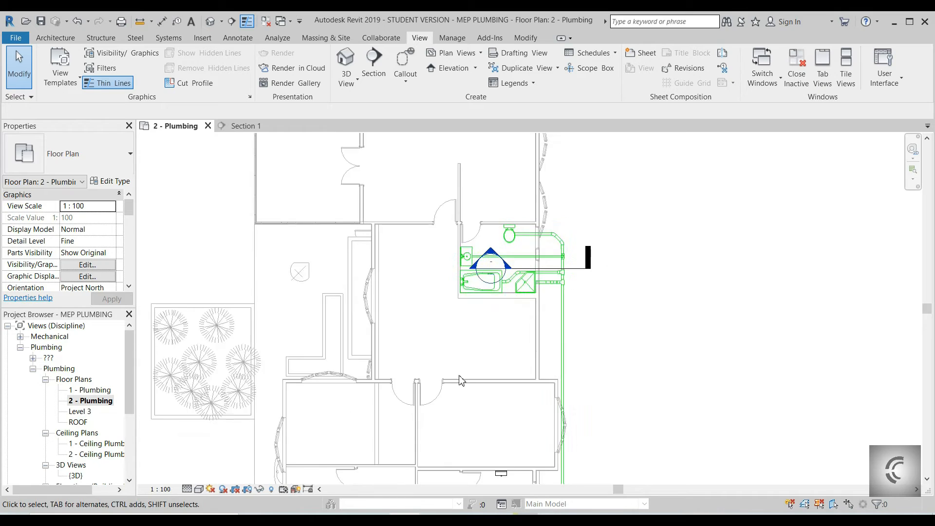
middle_drag(459, 381, 500, 275)
middle_drag(400, 392, 443, 343)
scroll(377, 366, up, 2)
middle_drag(378, 365, 312, 322)
scroll(440, 310, up, 4)
scroll(367, 308, up, 3)
click(368, 312)
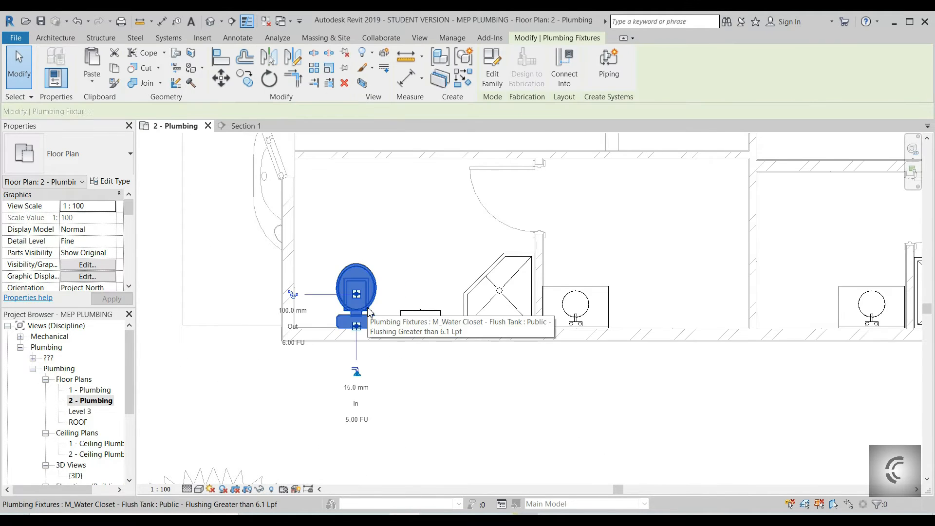
click(293, 296)
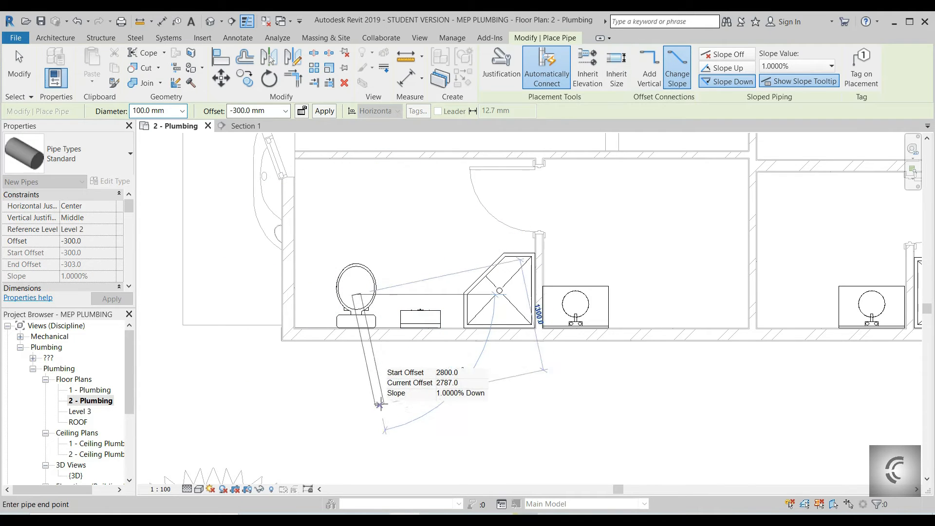
scroll(360, 385, up, 2)
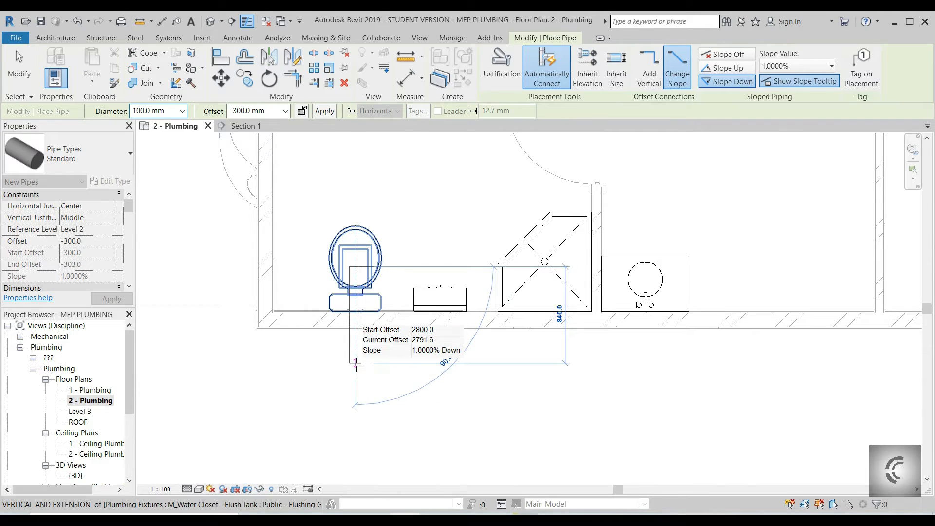
click(356, 363)
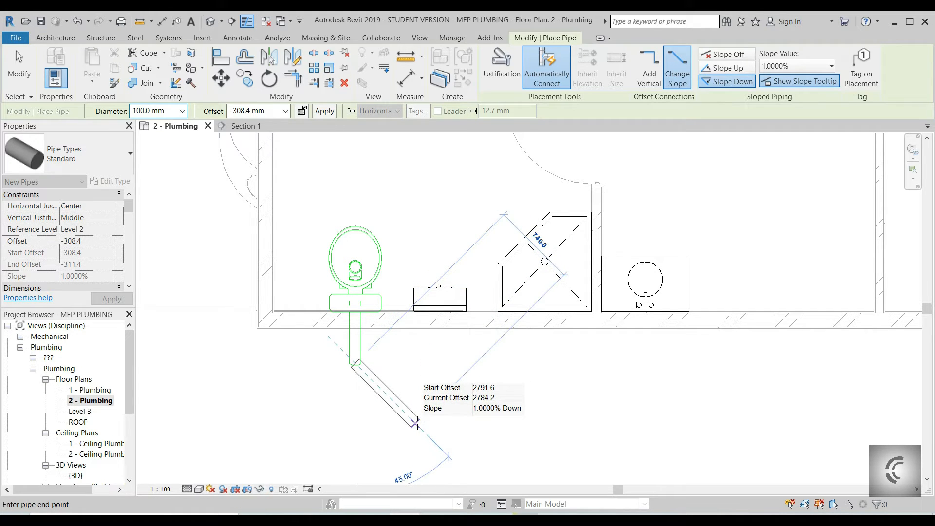
click(416, 423)
Step: Extend the water closet pipe horizontally about 9950 mm to the main pipe's centreline using the Change Slope option, and end the pipe command
scroll(625, 422, down, 1)
middle_drag(657, 428, 509, 431)
middle_drag(781, 426, 330, 428)
scroll(767, 411, down, 1)
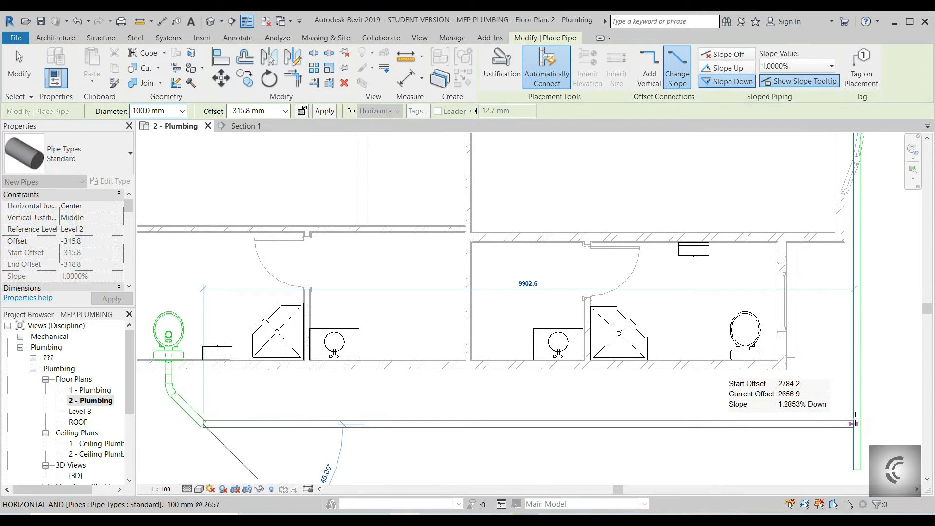
click(647, 88)
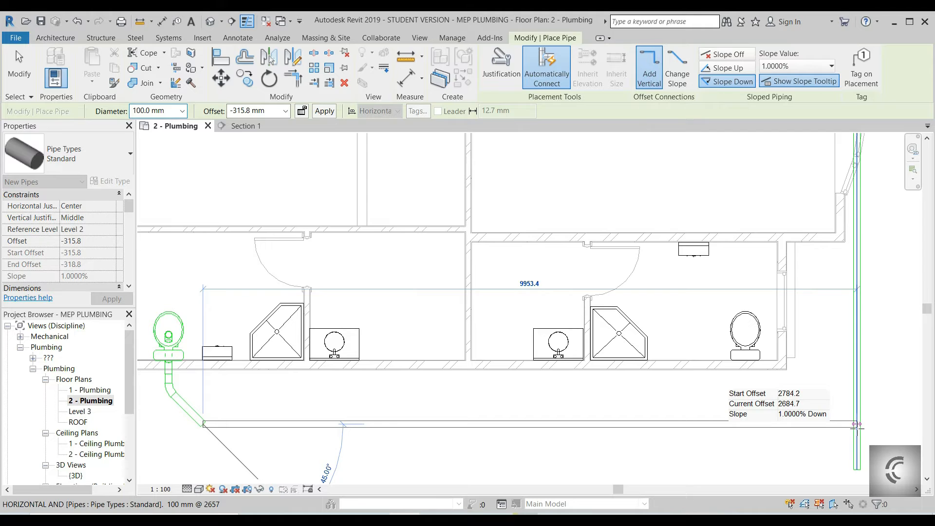
click(677, 73)
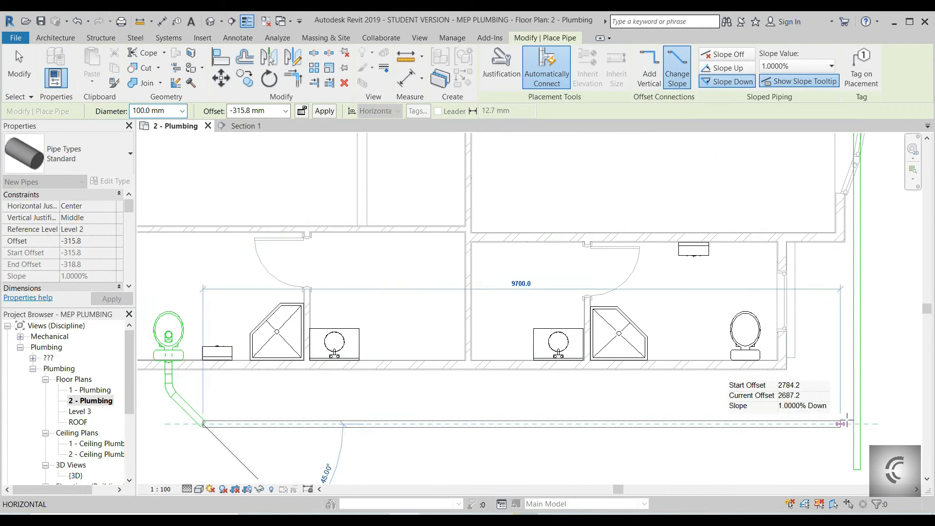
scroll(828, 414, up, 2)
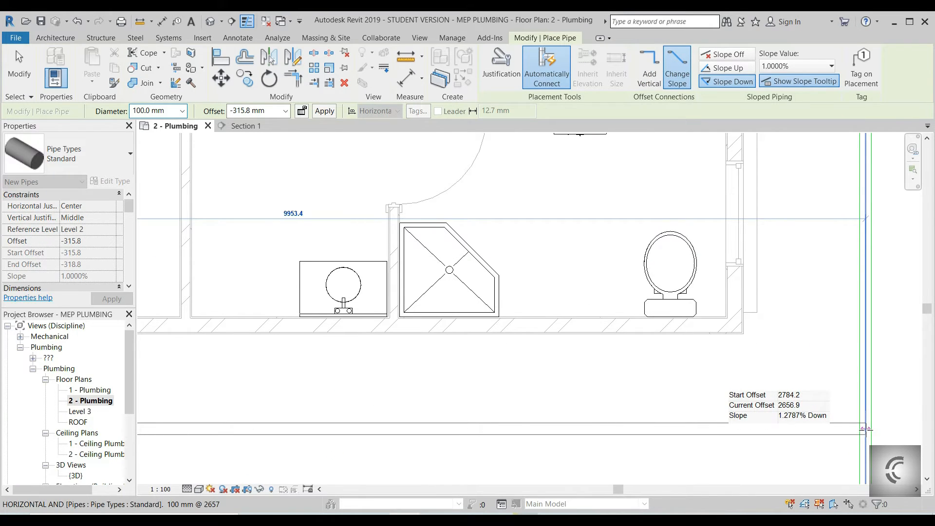
click(865, 429)
key(Escape)
key(Escape)
scroll(755, 418, down, 2)
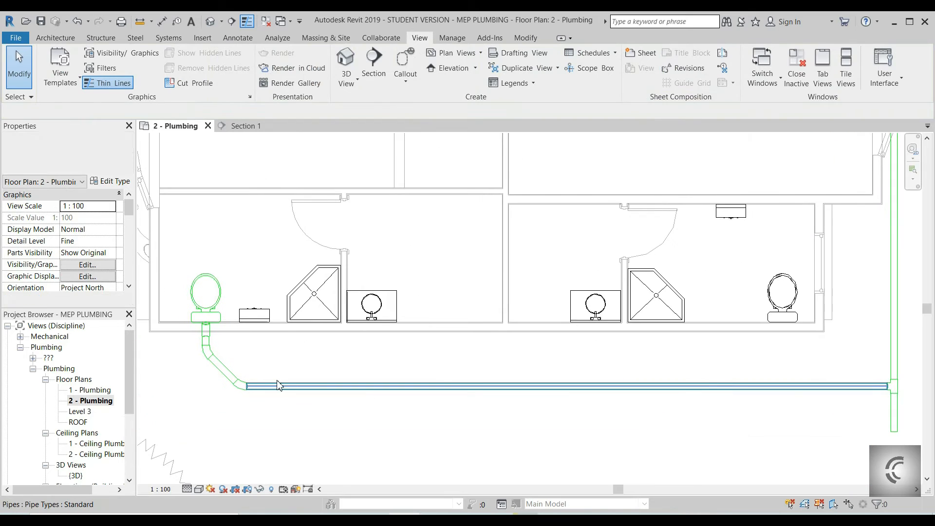
Step: Create a building section just outside the junction of the water closet pipe and the main pipe, facing the bathrooms, and open it
scroll(306, 318, up, 2)
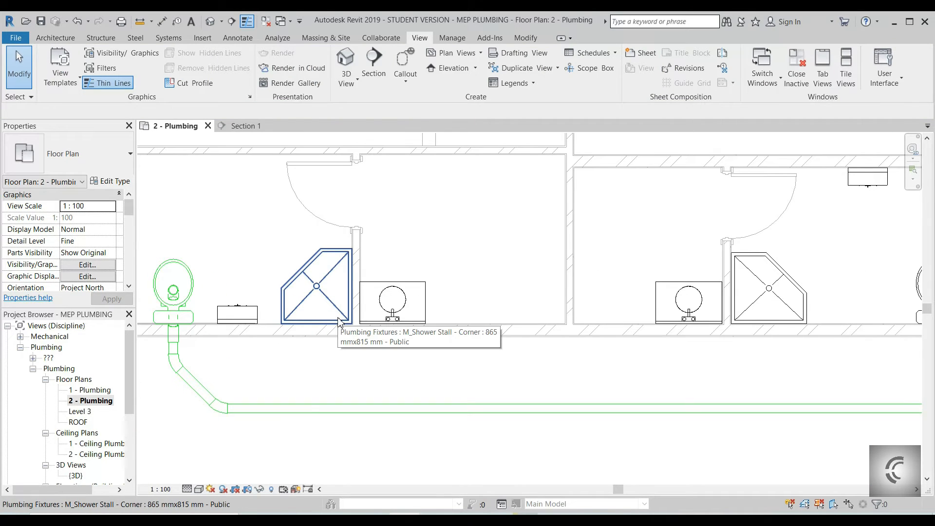
scroll(467, 260, down, 2)
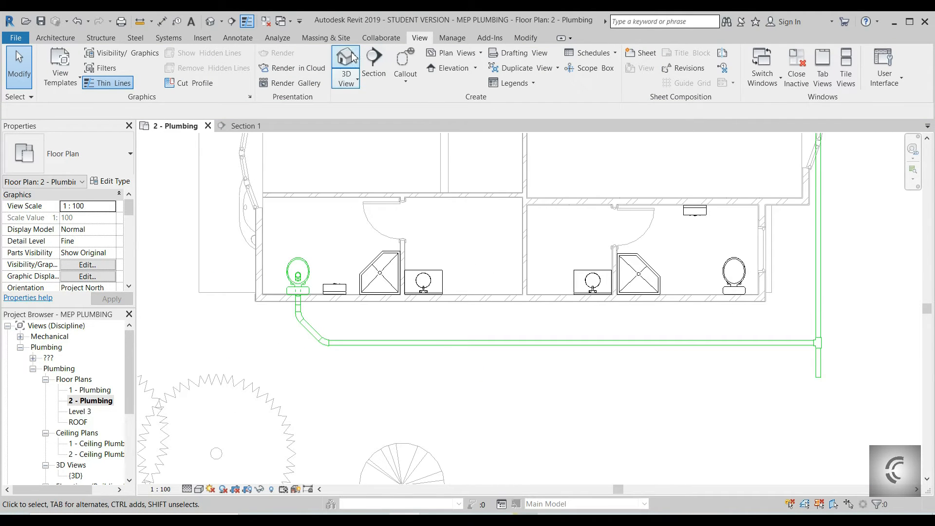
click(375, 60)
click(547, 315)
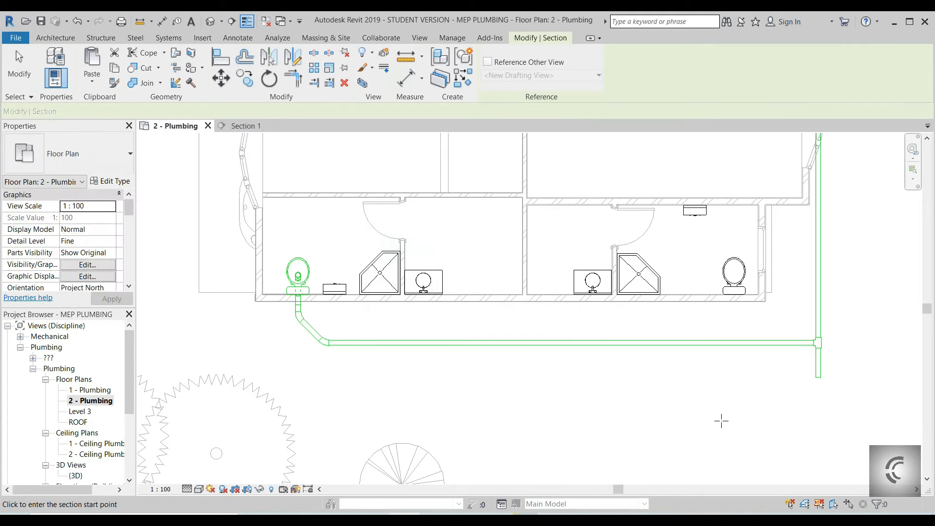
scroll(633, 369, up, 1)
click(580, 382)
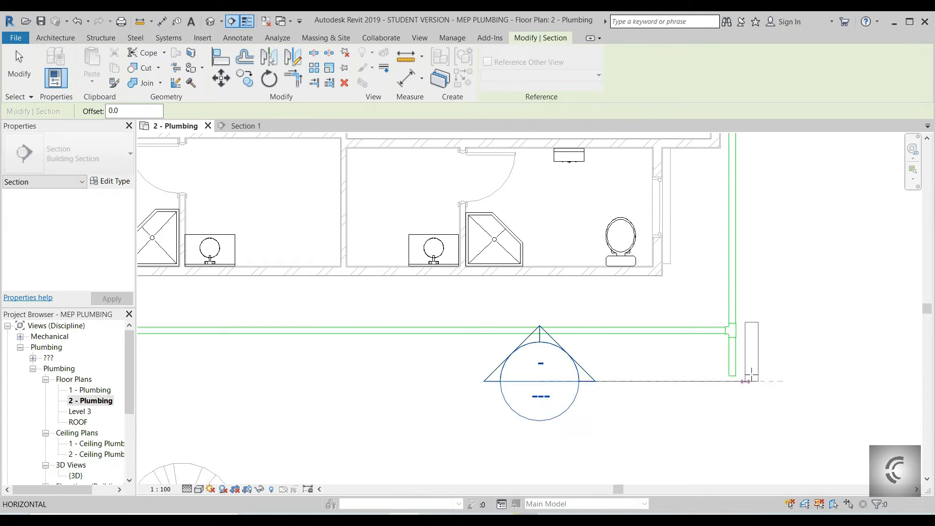
click(816, 381)
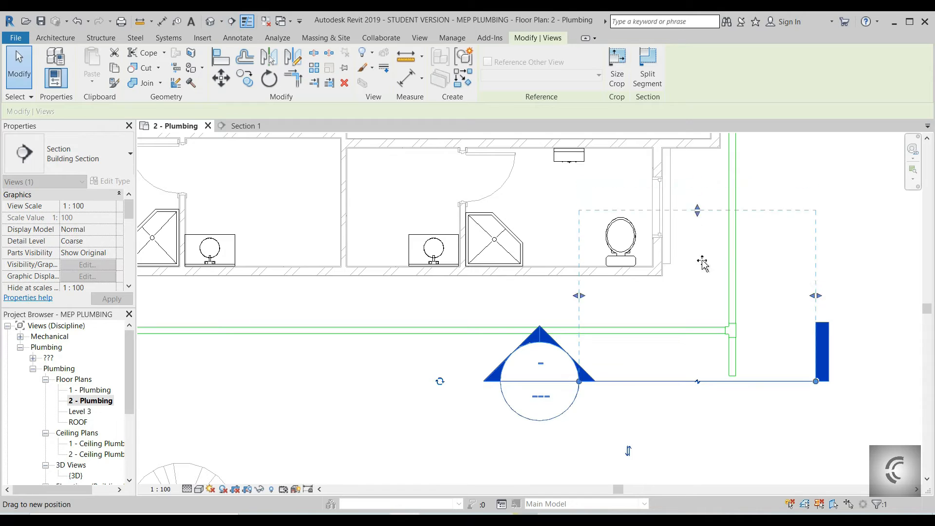
click(709, 299)
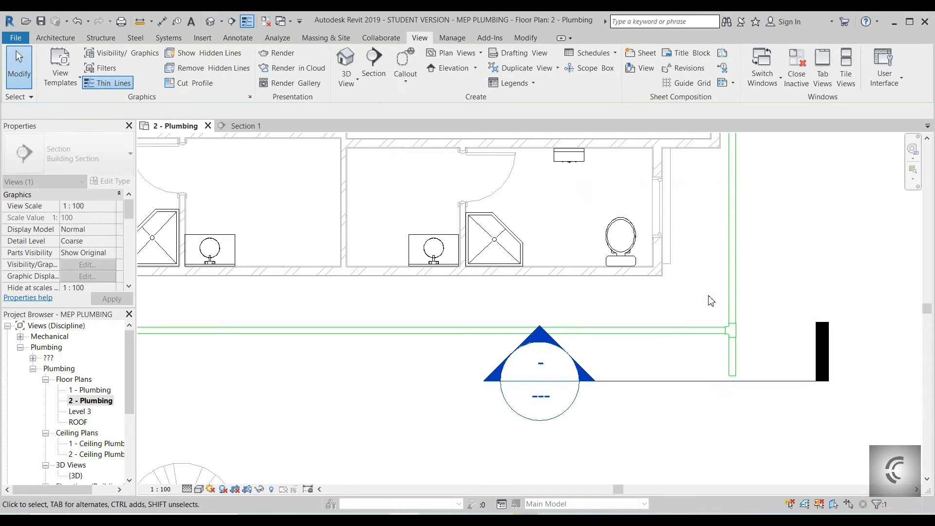
double_click(547, 366)
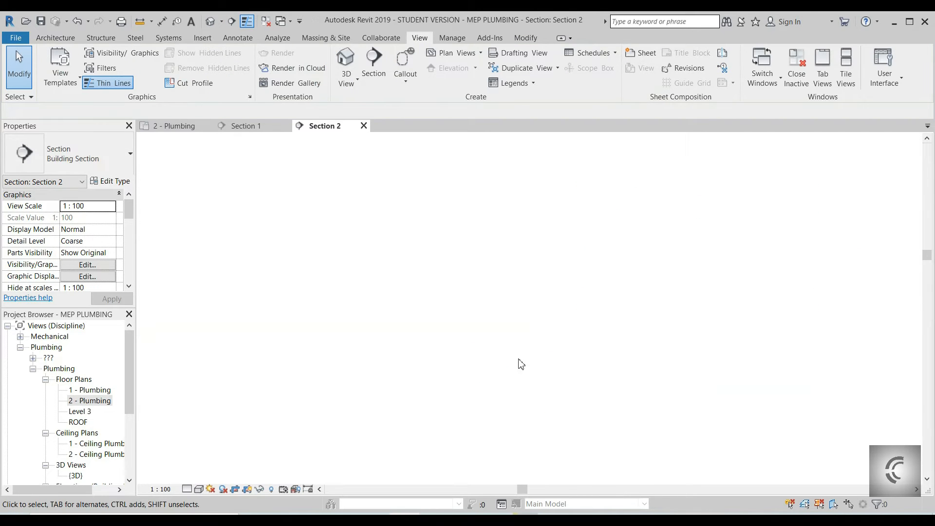
Step: Set the new section's detail level to Fine and inspect the fitting where the branch meets the main pipe
click(186, 489)
click(201, 476)
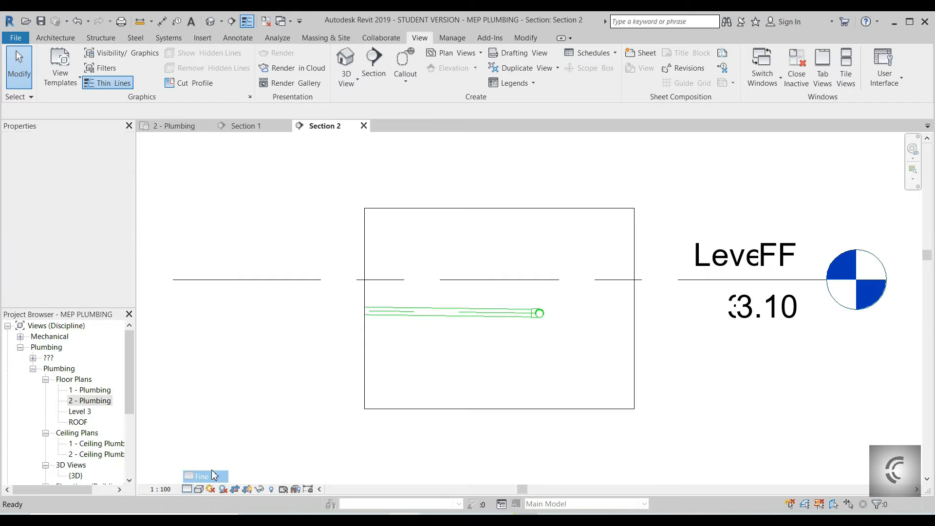
scroll(502, 310, up, 1)
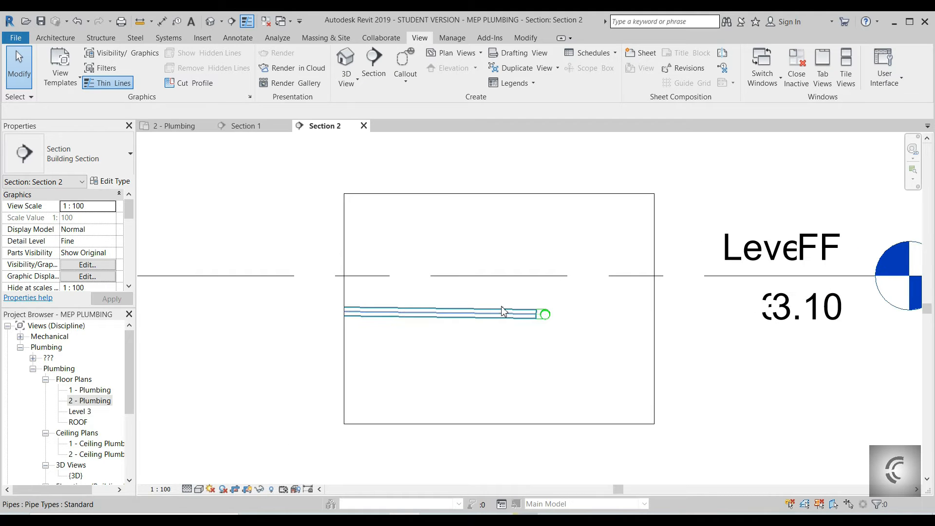
click(542, 316)
key(Escape)
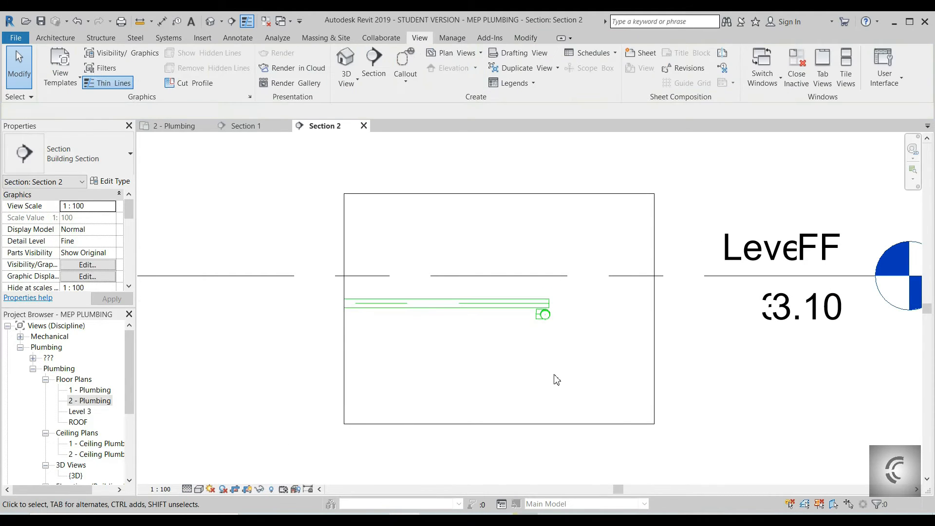
Step: Return to the 2 - Plumbing plan and frame the bathroom with the newly piped water closet
click(181, 127)
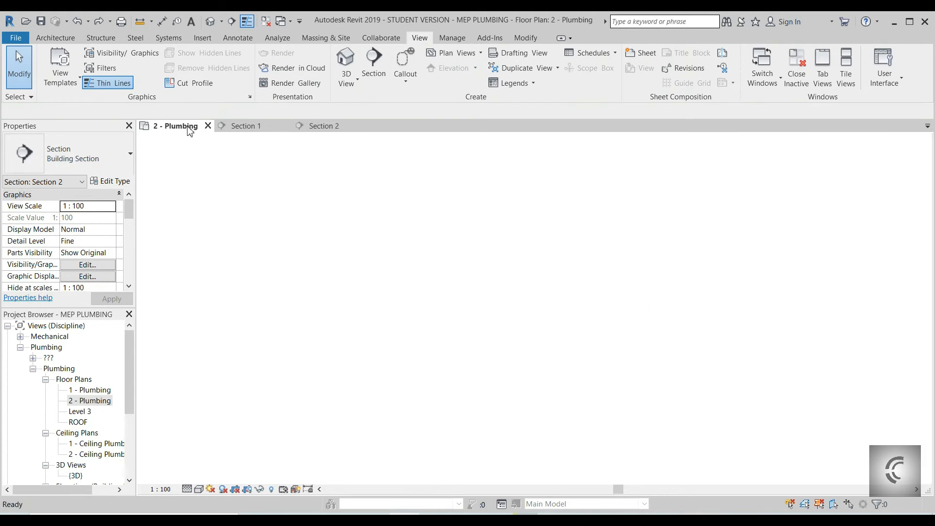
scroll(530, 348, down, 1)
middle_drag(530, 348, 578, 343)
middle_drag(285, 282, 390, 287)
scroll(390, 288, up, 2)
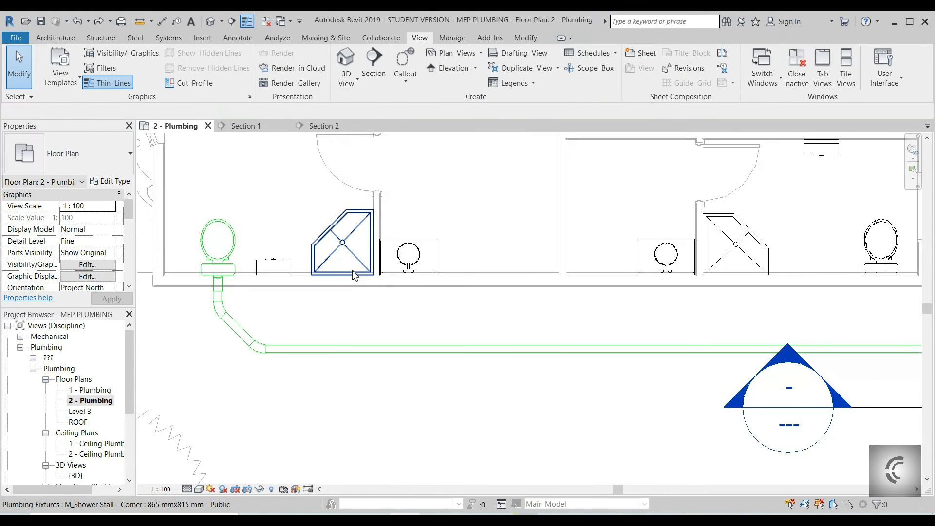
Step: Draw a 90 mm pipe from the corner shower's drain at -300 mm offset, about 1407 mm straight to the horizontal branch pipe
click(353, 273)
scroll(352, 317, up, 1)
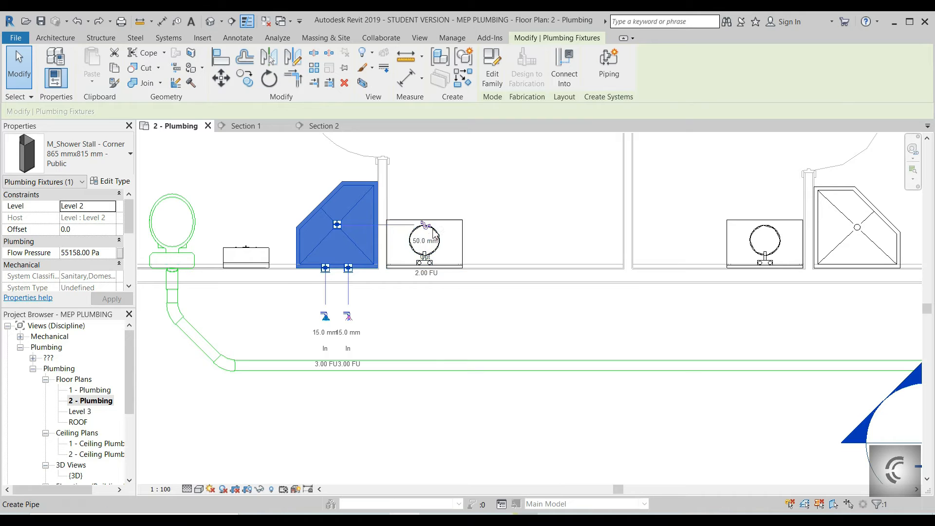
click(342, 242)
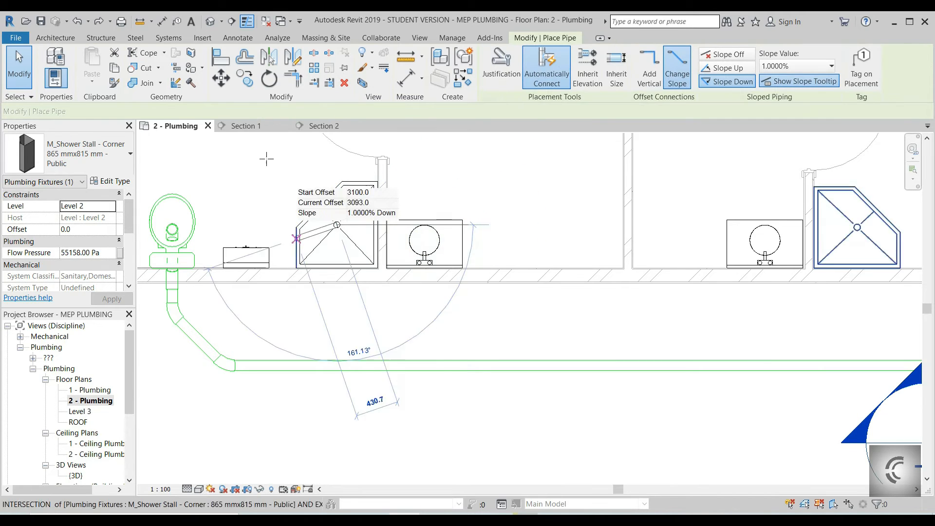
click(156, 111)
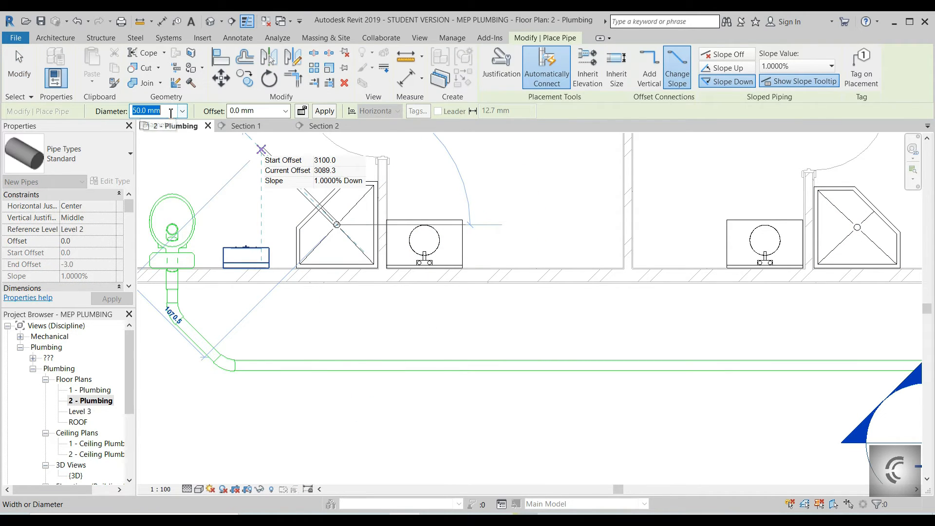
text(10)
key(BackSpace)
key(BackSpace)
text(90)
key(Return)
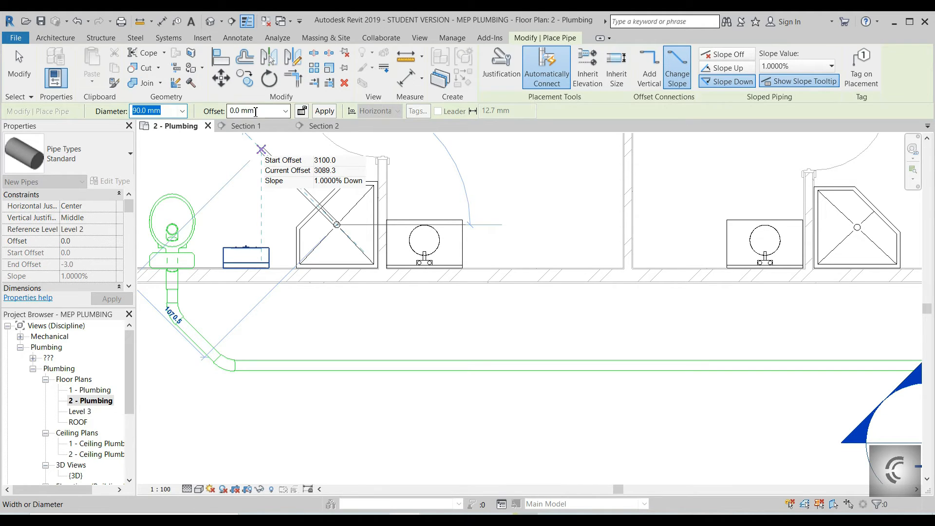
click(261, 114)
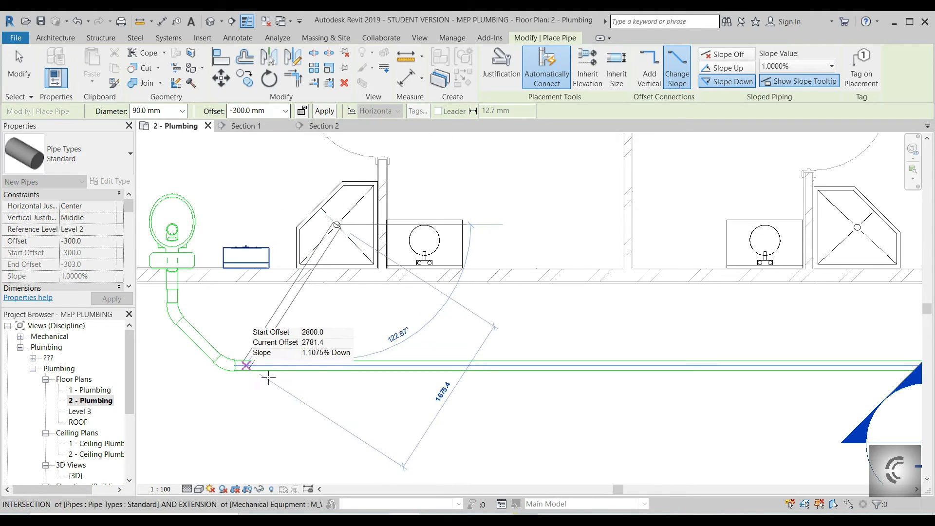
scroll(359, 362, up, 2)
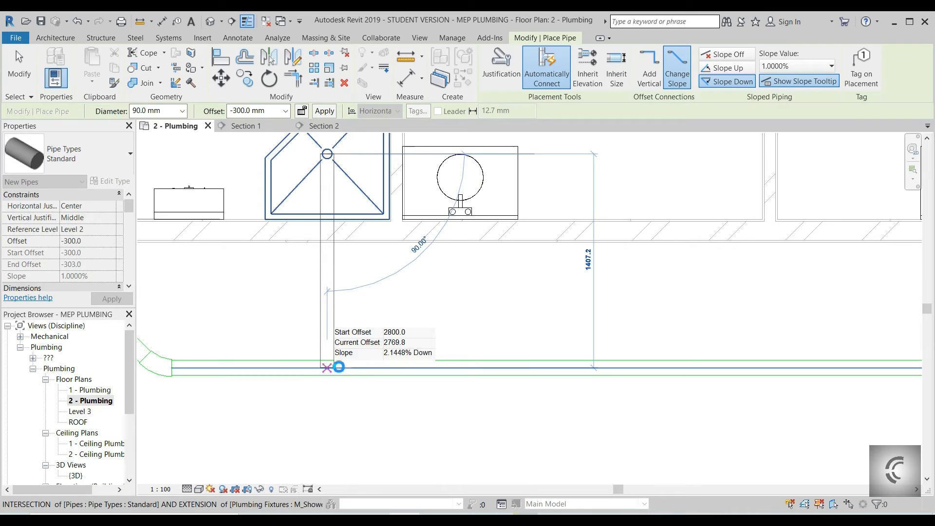
click(338, 368)
key(Escape)
Step: Draw a 90 mm pipe from the drain of the lavatory beside the shower at -300 mm offset, about 1253 mm straight to the branch pipe
middle_drag(503, 303, 409, 319)
scroll(411, 318, down, 1)
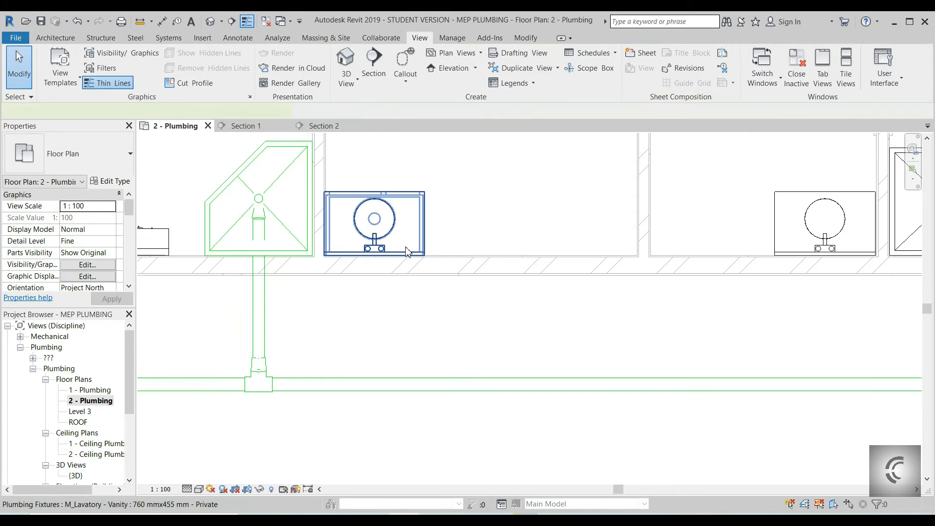
click(375, 243)
middle_drag(389, 219, 387, 246)
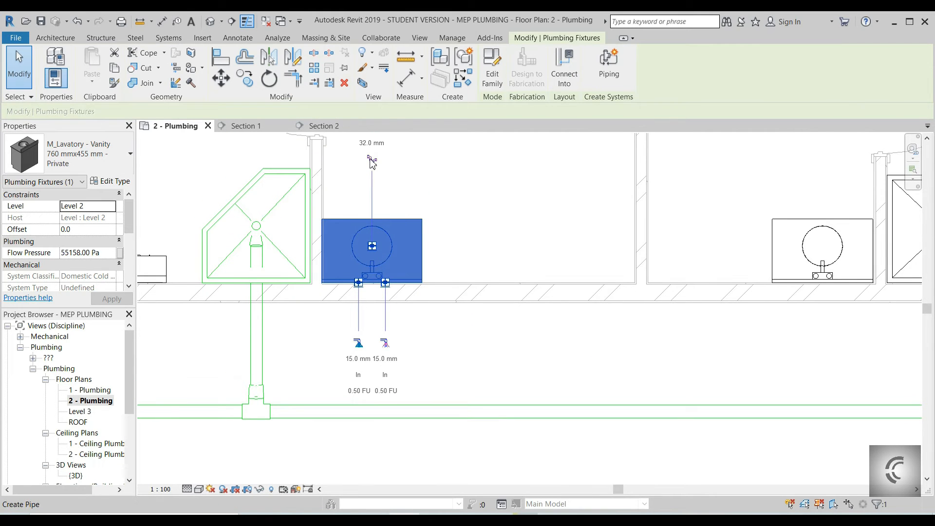
click(373, 161)
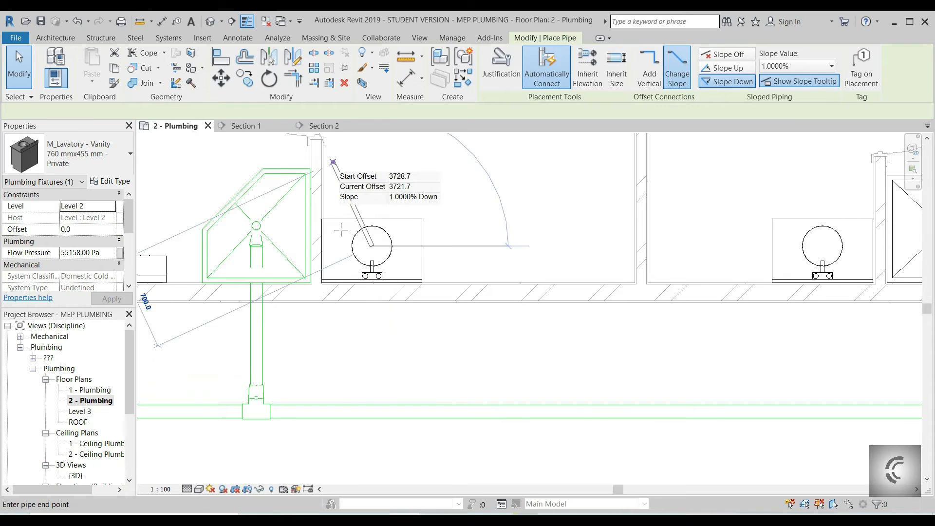
click(162, 110)
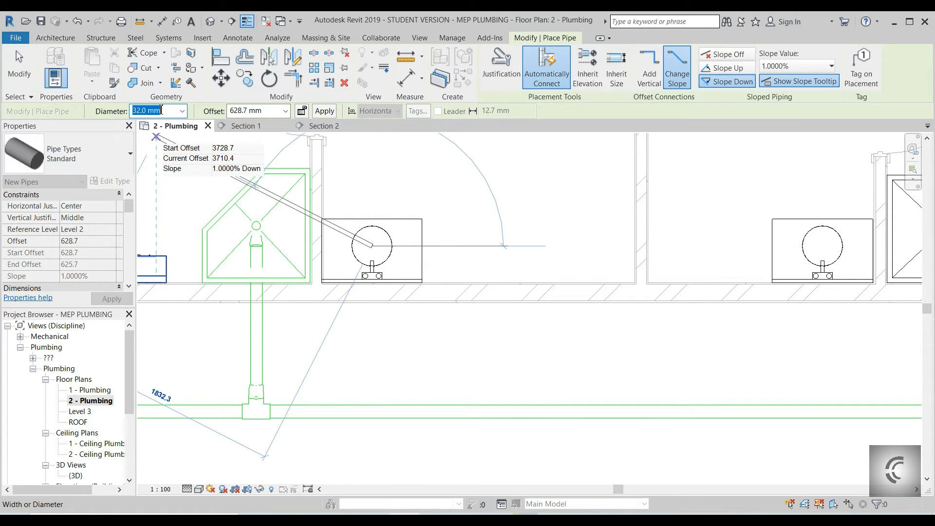
text(90)
key(Return)
click(276, 112)
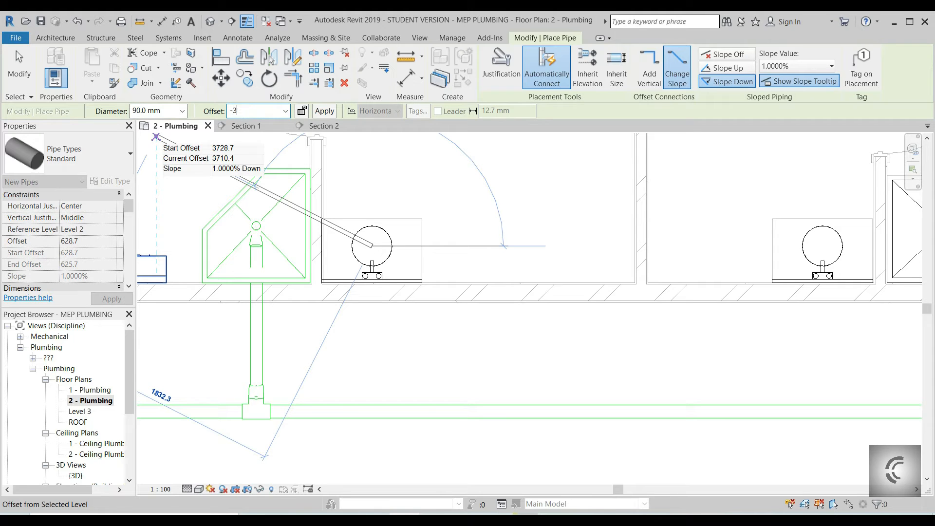
text(-300)
key(Return)
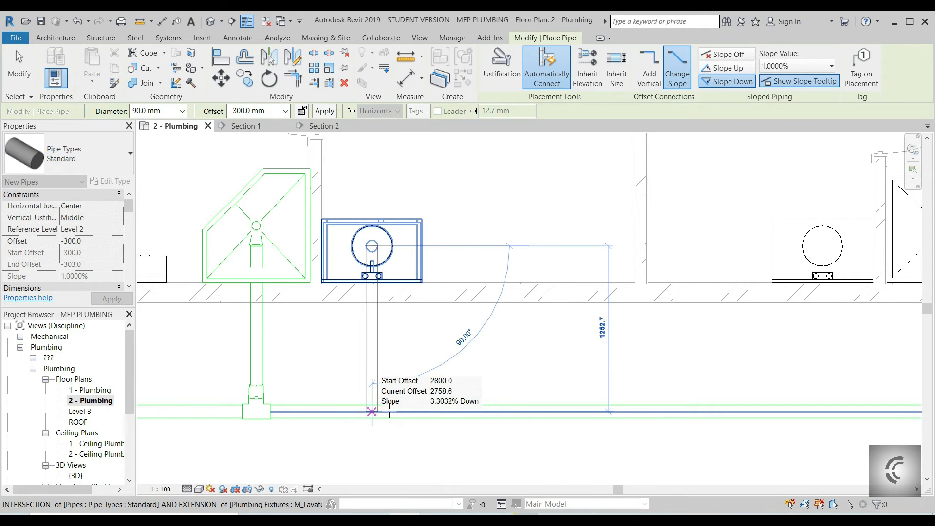
click(401, 407)
scroll(590, 384, down, 2)
middle_drag(825, 376, 603, 335)
click(536, 285)
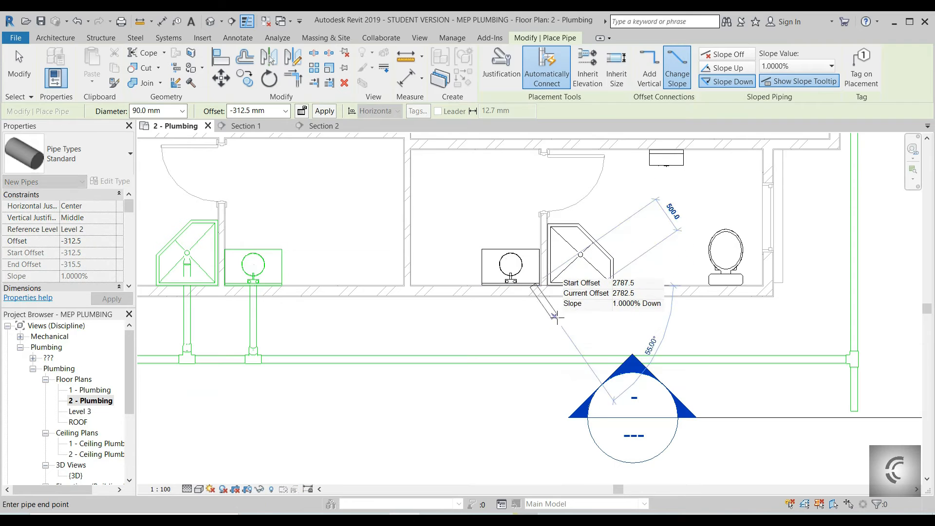
key(Escape)
key(Escape)
Step: Draw a 90 mm pipe from the neighbouring bathroom's lavatory drain at -300 mm offset, about 1253 mm straight to the horizontal branch pipe
click(509, 265)
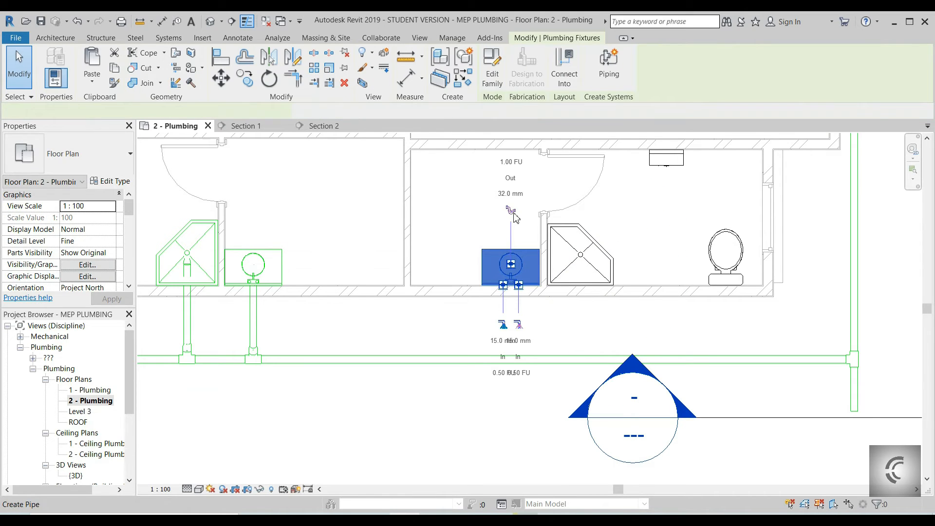
click(511, 211)
click(173, 111)
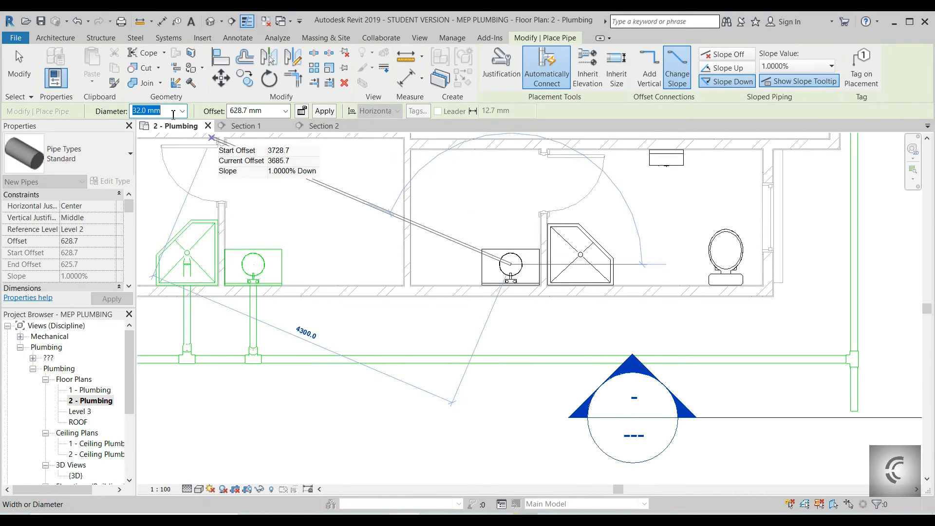
text(90)
key(Return)
click(259, 112)
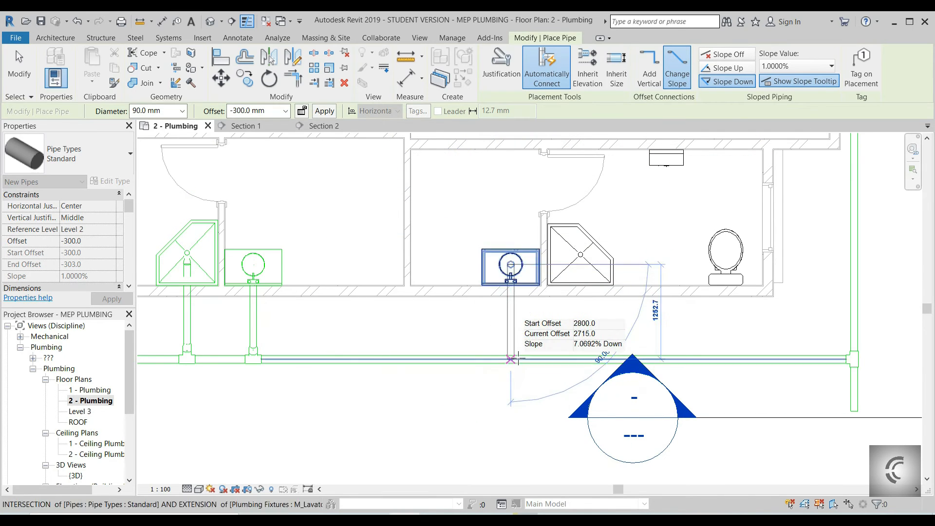
scroll(518, 358, up, 2)
click(508, 360)
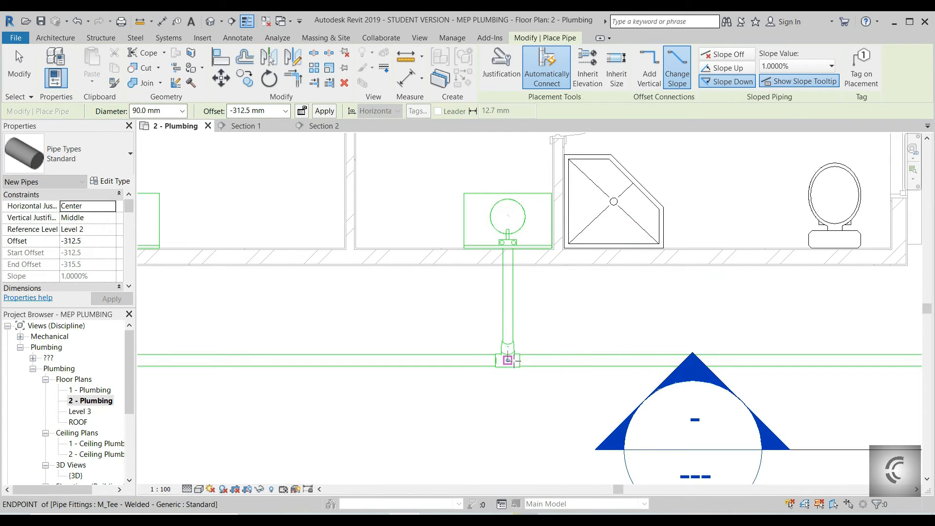
key(Escape)
key(Escape)
Step: Draw a 90 mm pipe from the neighbouring bathroom's corner shower drain at -300 mm offset, about 1382 mm straight to the branch pipe
scroll(555, 301, down, 3)
click(551, 279)
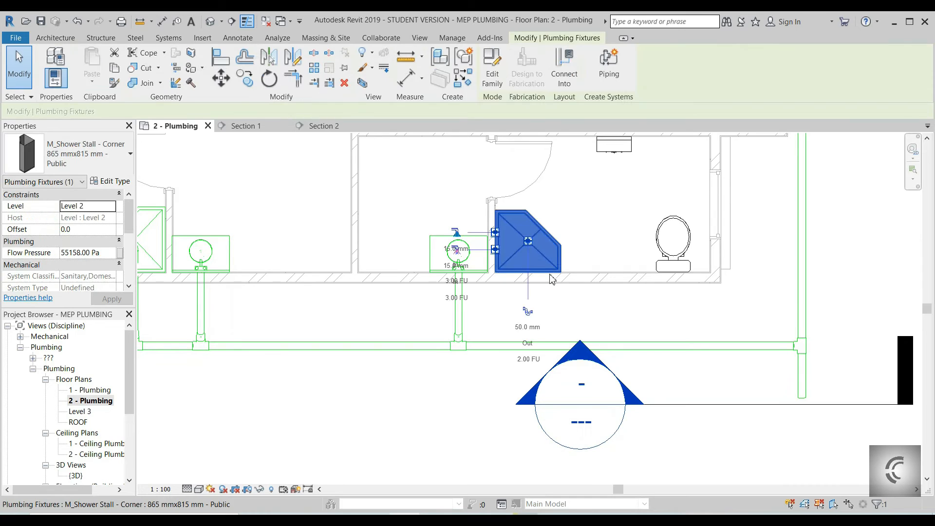
click(528, 313)
click(167, 111)
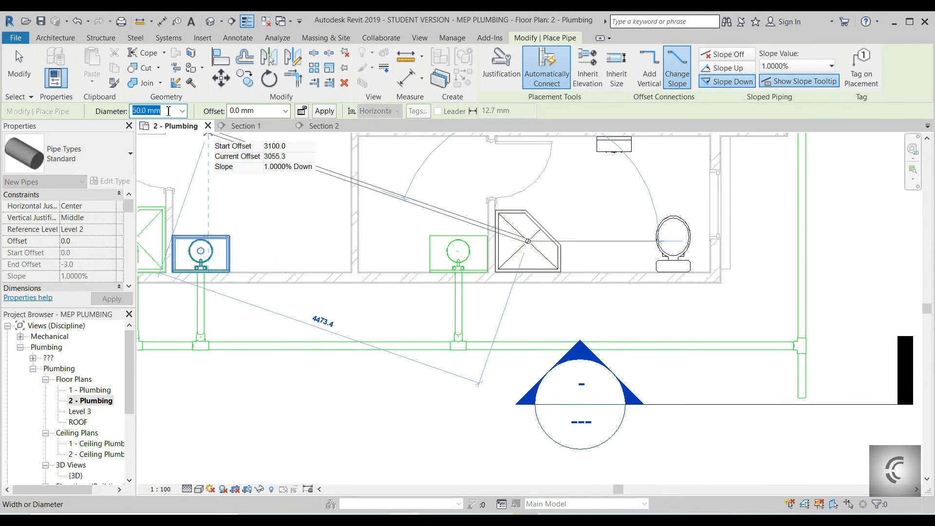
text(90)
key(Return)
click(259, 111)
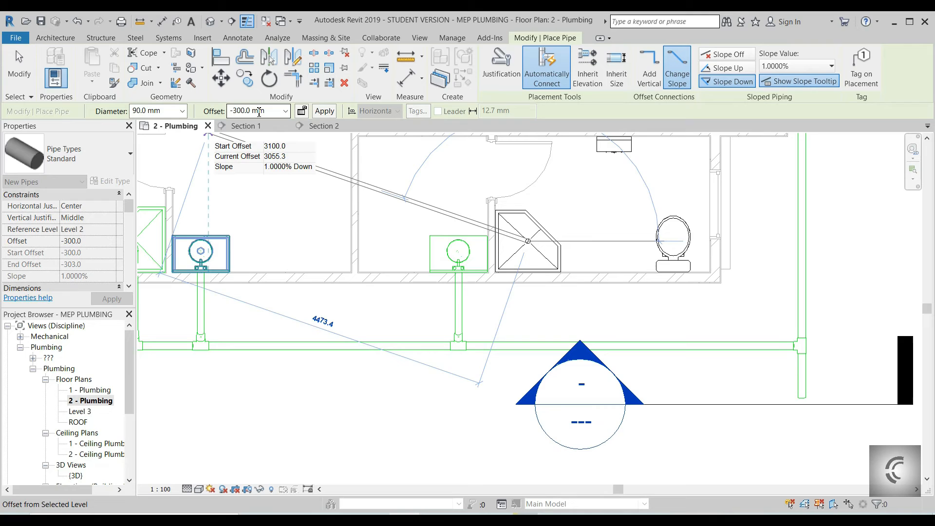
scroll(538, 326, up, 1)
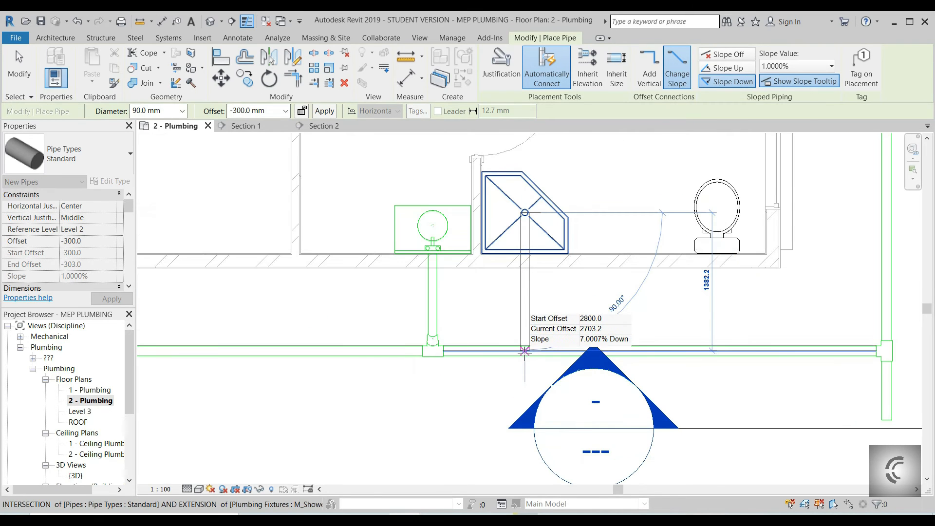
click(524, 351)
key(Escape)
key(Escape)
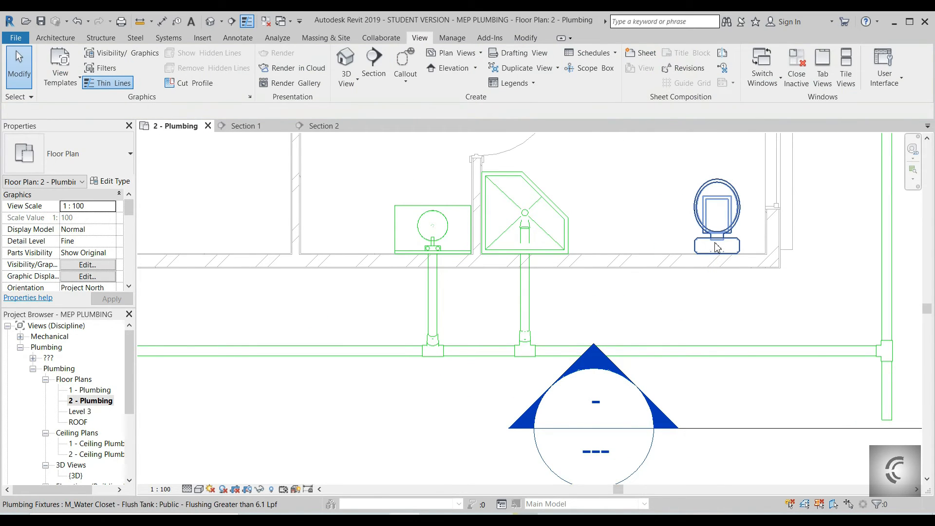
Step: Draw a 100 mm pipe from the neighbouring bathroom's water closet outlet at -300 mm offset, straight to the horizontal branch pipe
click(716, 248)
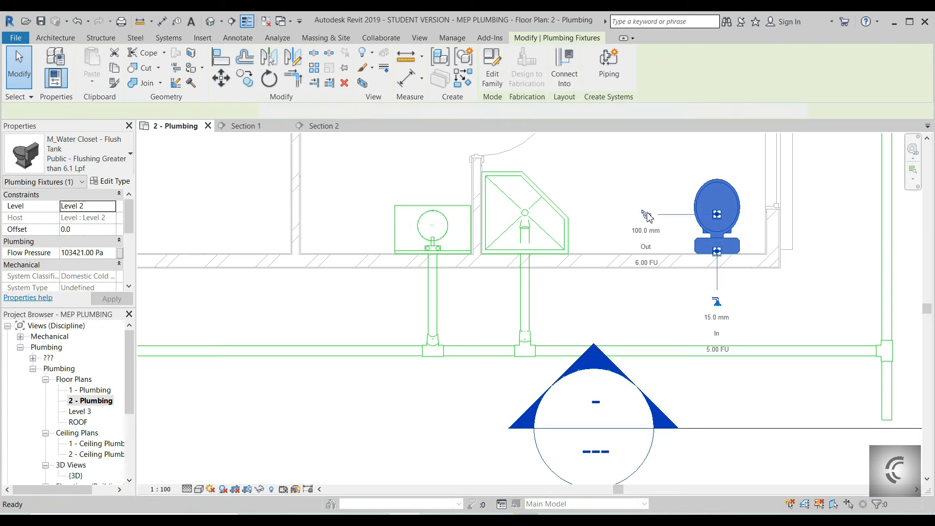
click(647, 217)
click(266, 113)
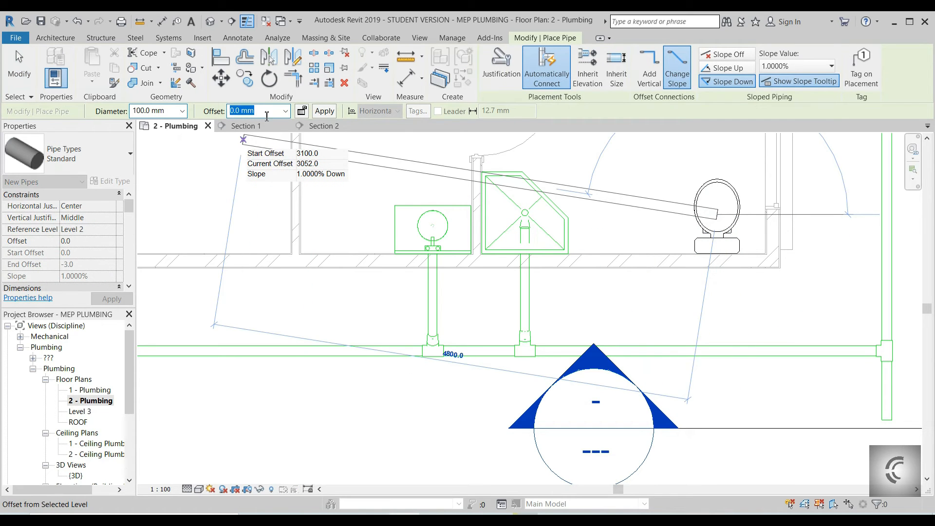
middle_drag(609, 346, 543, 213)
middle_drag(651, 217, 633, 278)
scroll(633, 279, down, 1)
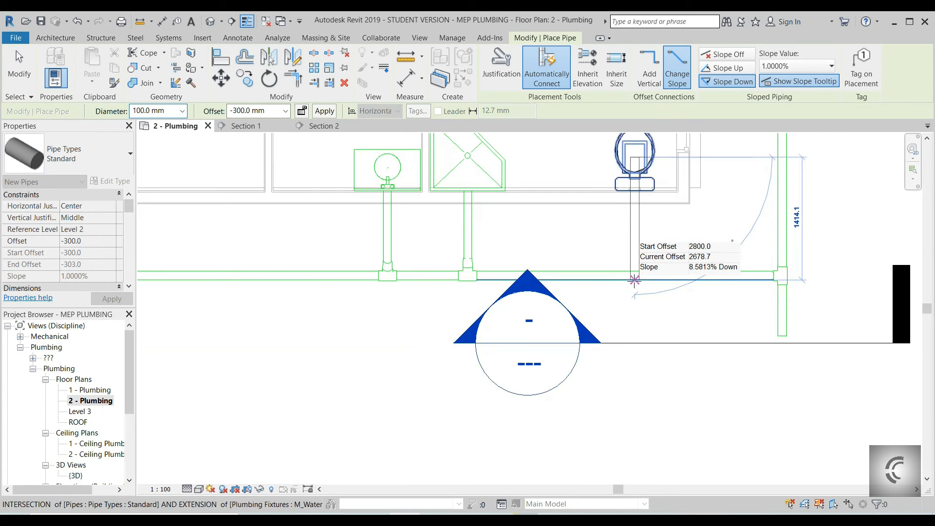
click(635, 275)
scroll(638, 275, down, 2)
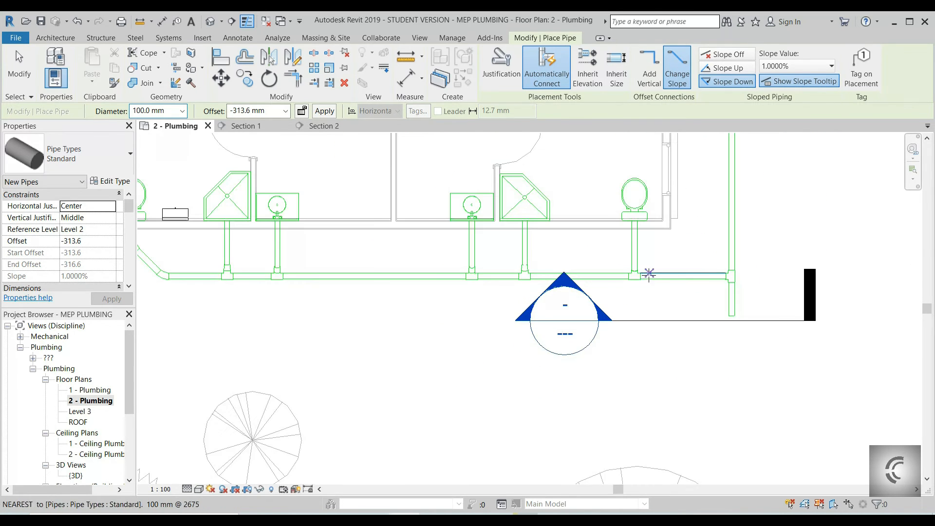
key(Escape)
key(Escape)
Step: Examine the branch pipe's connections to the bathroom fixtures and to the main pipe in the plan
click(698, 280)
click(668, 291)
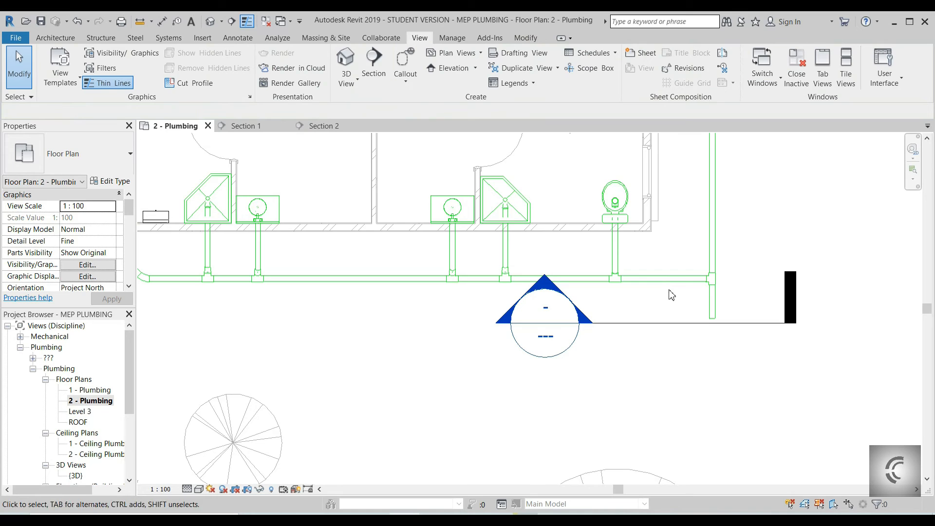
key(Tab)
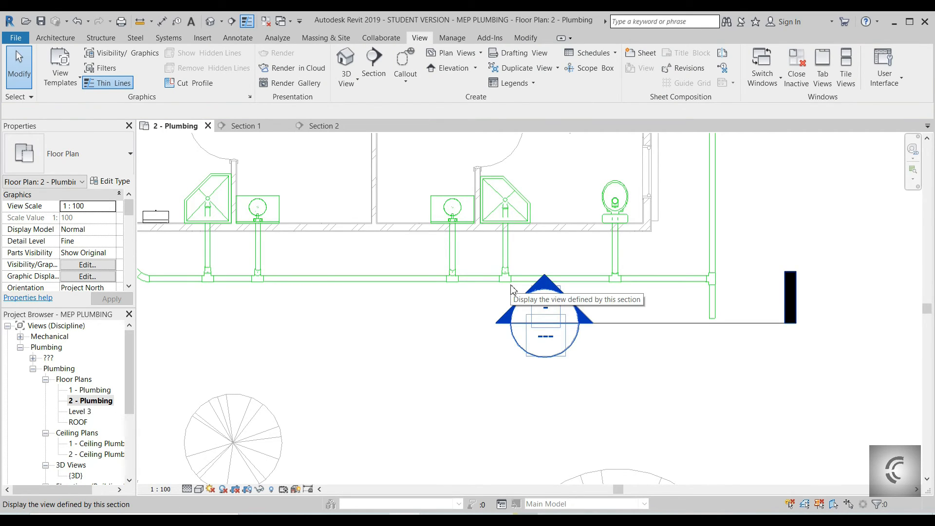
scroll(509, 288, down, 1)
middle_drag(509, 288, 628, 231)
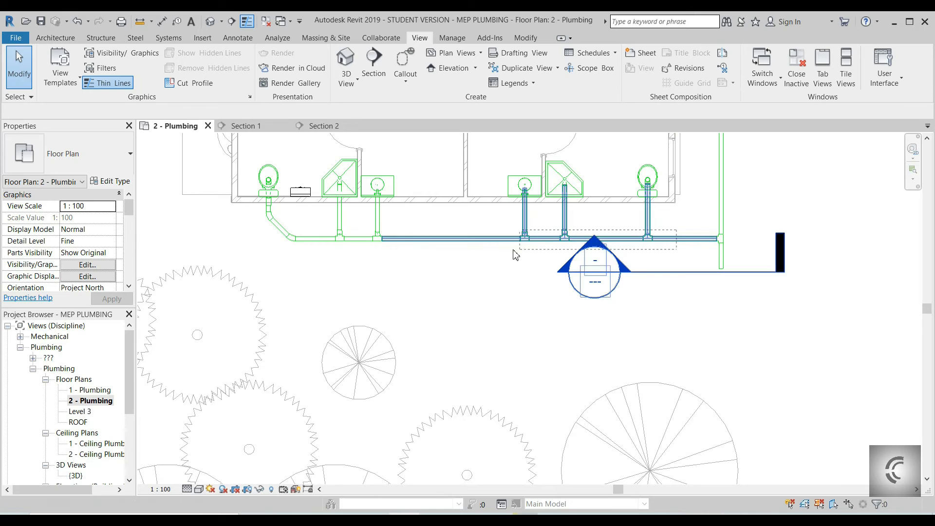
scroll(558, 269, down, 2)
middle_drag(495, 274, 484, 308)
scroll(632, 271, down, 1)
middle_drag(623, 268, 599, 300)
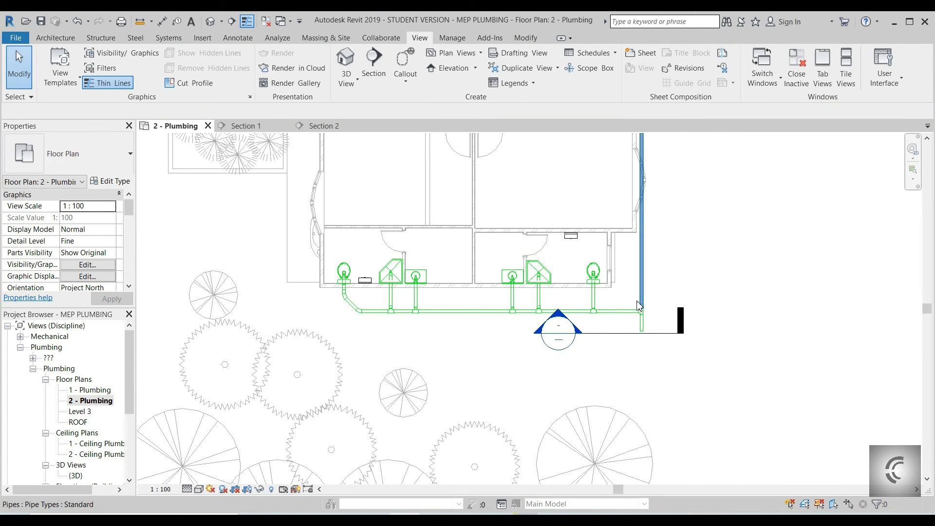
scroll(641, 325, up, 1)
scroll(642, 327, up, 2)
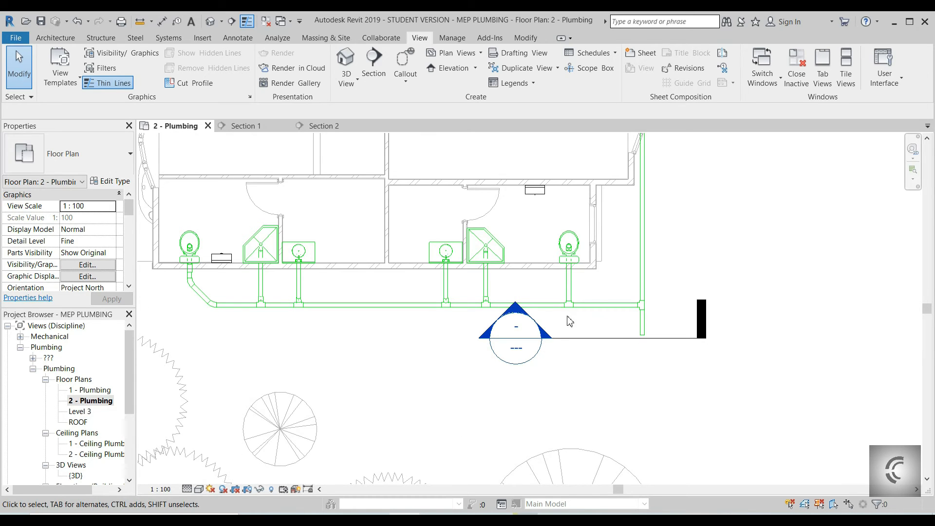
Step: Nudge the horizontal branch pipe closer to the bathrooms' outer wall, starting from its segment beside the main pipe
click(641, 306)
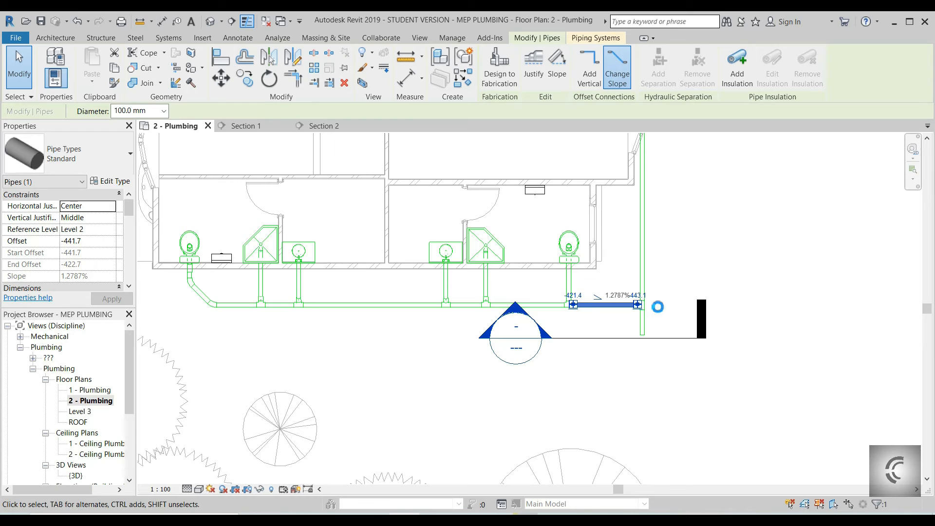
key(Up)
key(Up)
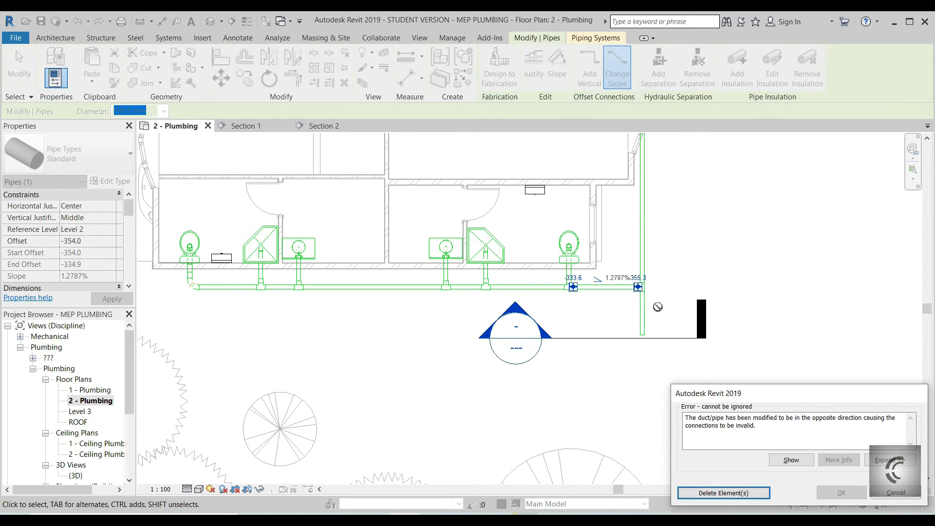
key(Escape)
scroll(349, 273, up, 2)
scroll(375, 302, down, 1)
middle_drag(420, 298, 437, 368)
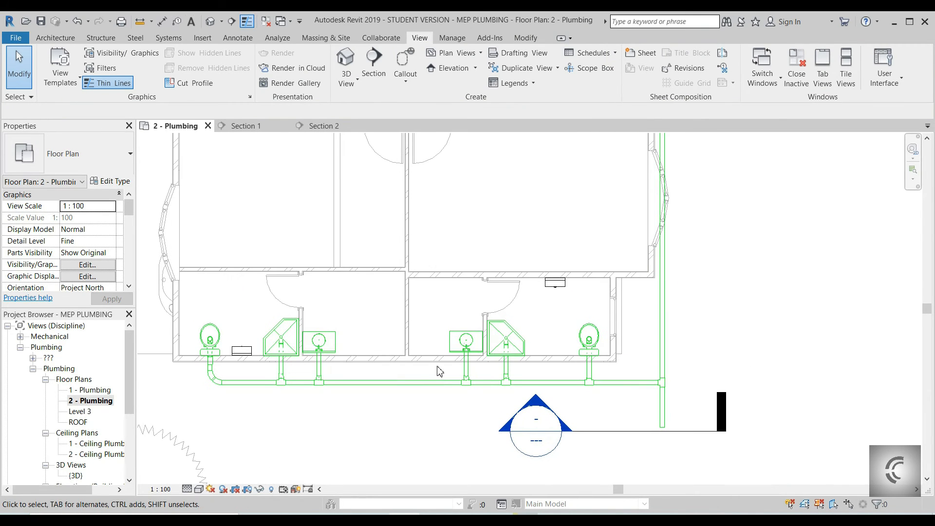
Step: Align the back edges of both bathrooms' lavatories with the inside of the wall behind them
key(a)
key(l)
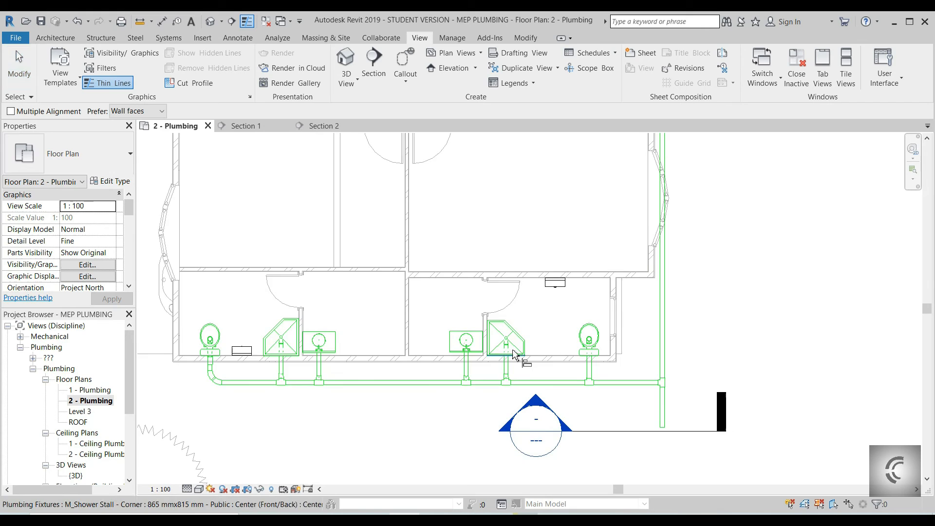
scroll(477, 369, up, 5)
click(432, 340)
click(430, 333)
scroll(521, 378, down, 1)
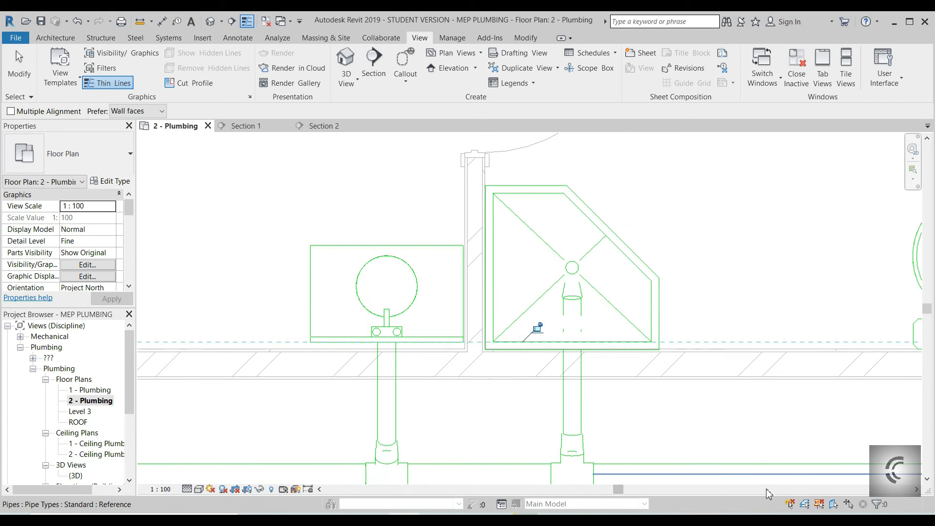
scroll(680, 402, down, 2)
middle_drag(472, 397, 501, 390)
scroll(412, 384, up, 3)
click(408, 352)
click(407, 344)
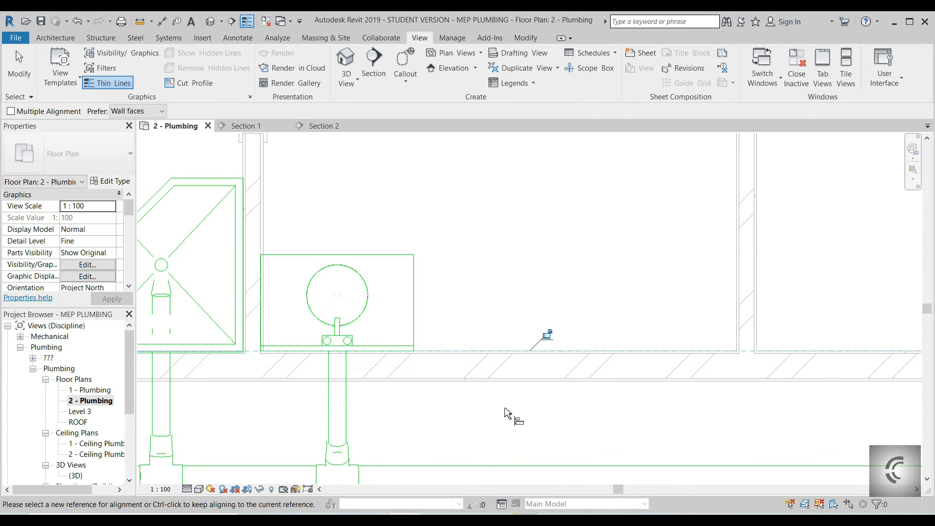
key(Escape)
key(Escape)
scroll(643, 404, down, 3)
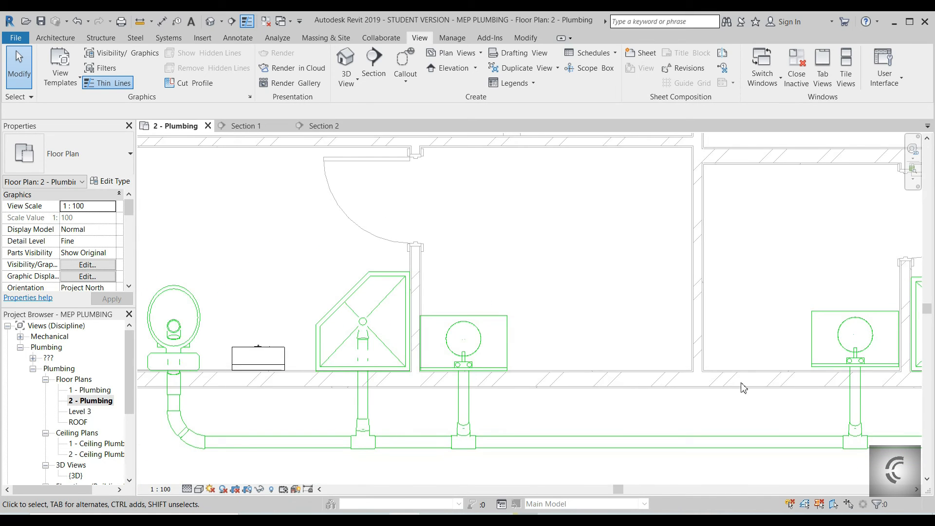
Step: Realign the back edge of the neighbouring bathroom's lavatory flush with the inner wall face
scroll(651, 392, up, 4)
key(a)
key(l)
scroll(657, 377, up, 4)
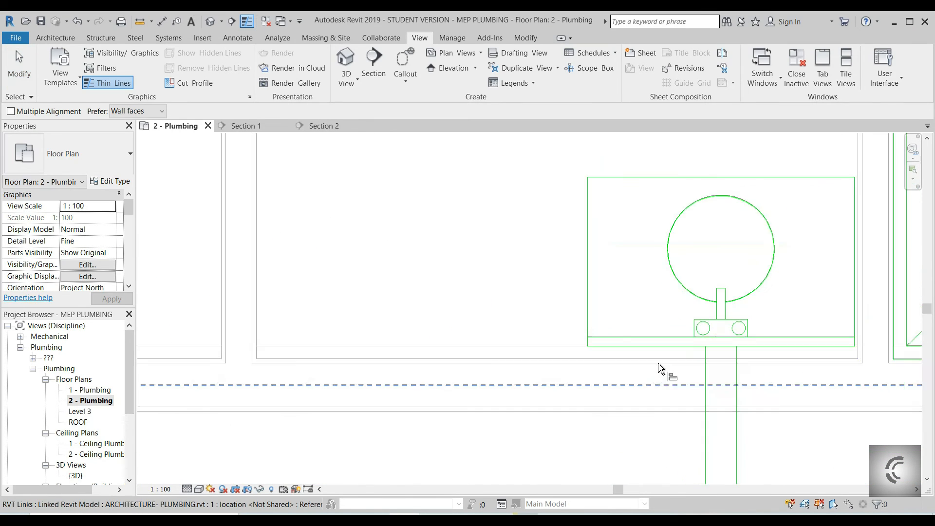
click(586, 356)
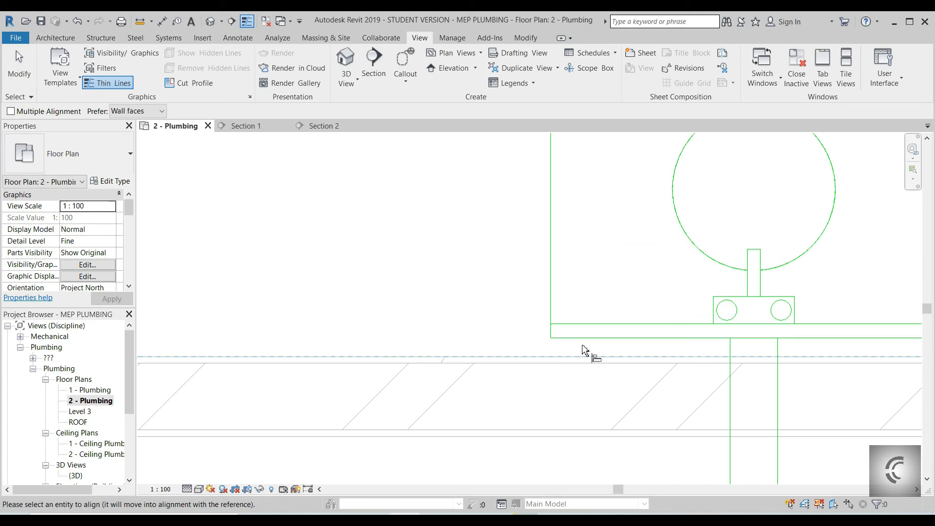
click(587, 338)
scroll(598, 355, down, 3)
key(Escape)
scroll(658, 390, down, 3)
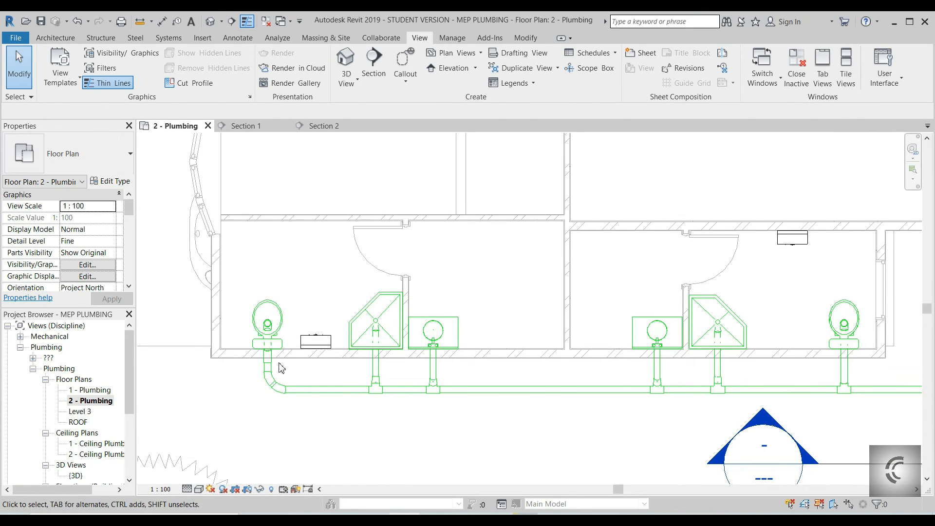
Step: Switch to the Word lecture notes and add the line "PRESS TAB KEY TO CHECK ALL CONNECTION IS OK"
click(431, 517)
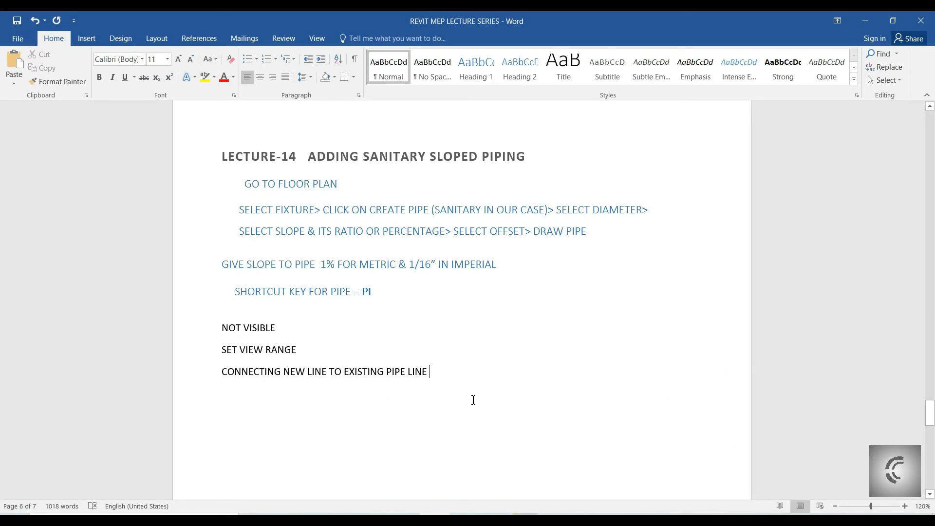
key(Return)
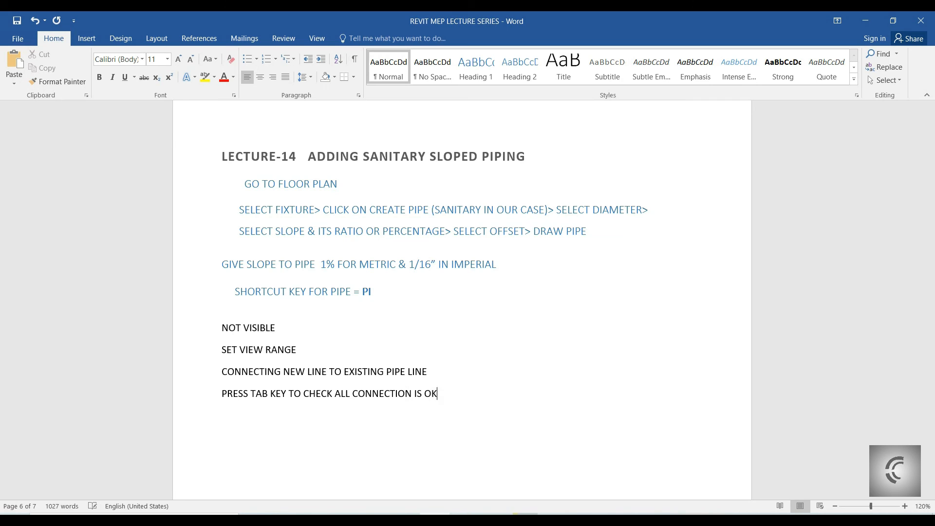
key(alt+Tab)
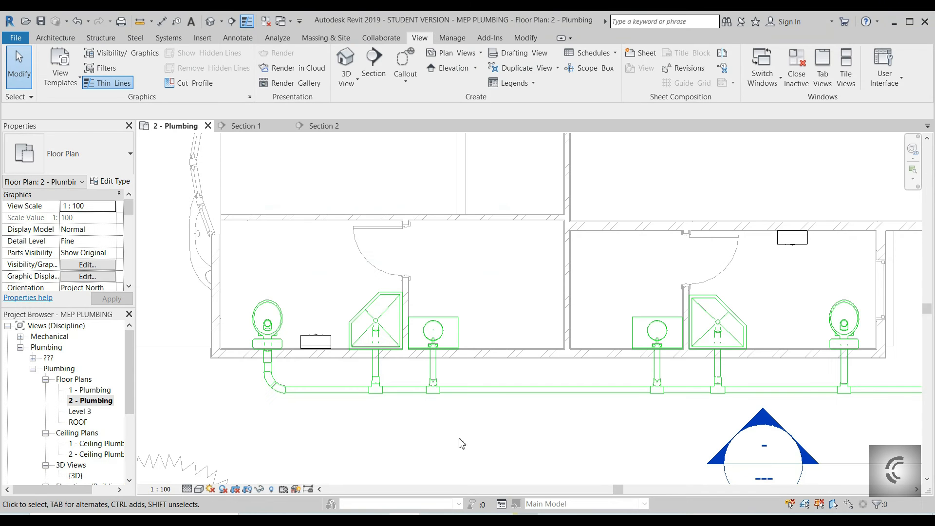
Step: Select the entire pipe network connected to the main pipe in the Revit plan, check that every fixture is included, and clear the selection
scroll(500, 369, down, 1)
middle_drag(501, 369, 419, 378)
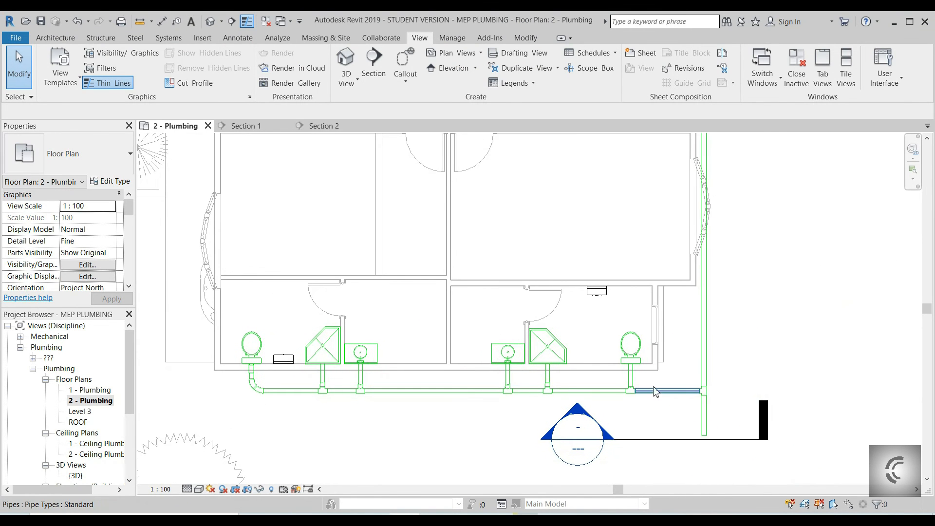
key(Tab)
key(Tab)
key(Tab)
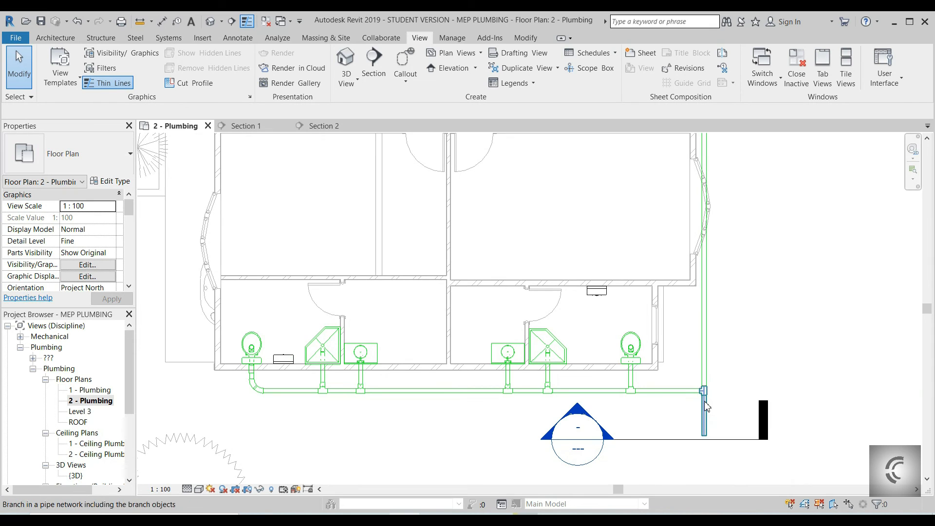
click(706, 406)
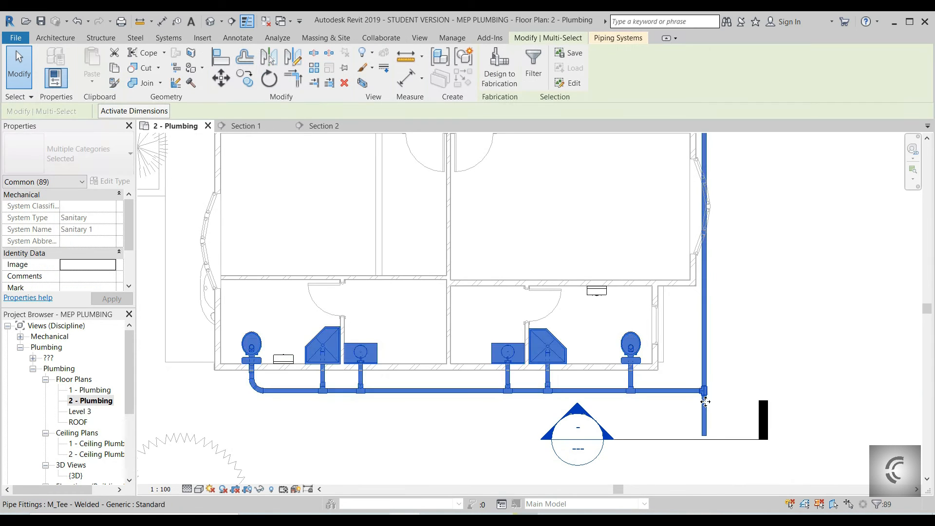
scroll(705, 402, down, 3)
scroll(705, 401, up, 2)
scroll(705, 401, up, 2)
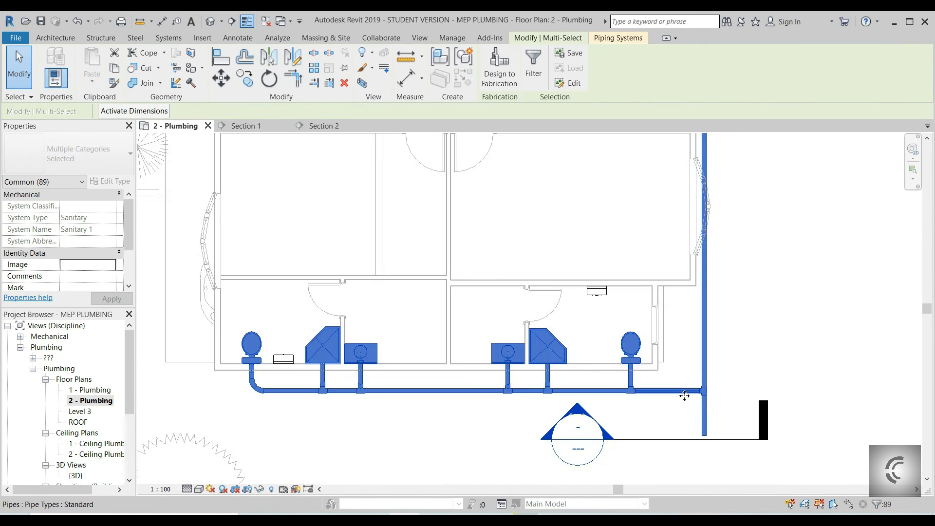
scroll(673, 386, down, 1)
middle_drag(673, 386, 630, 384)
scroll(426, 448, down, 1)
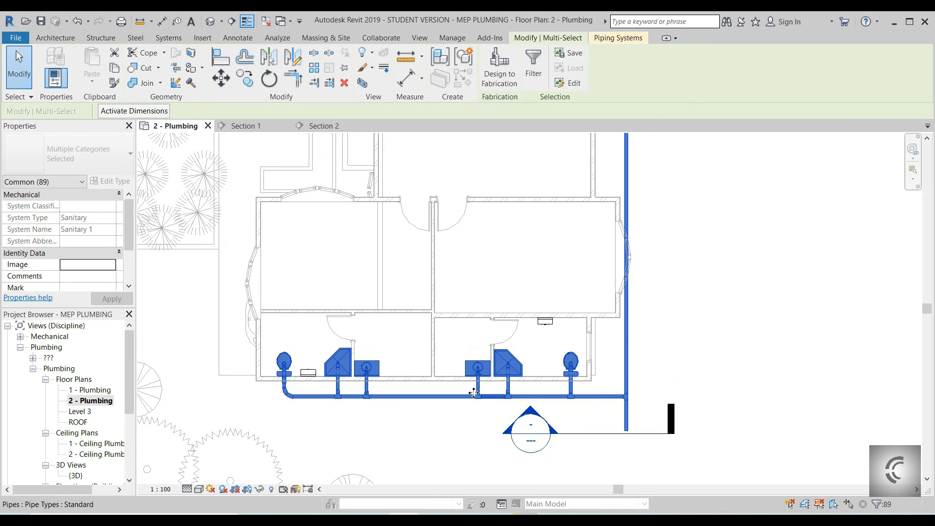
key(Escape)
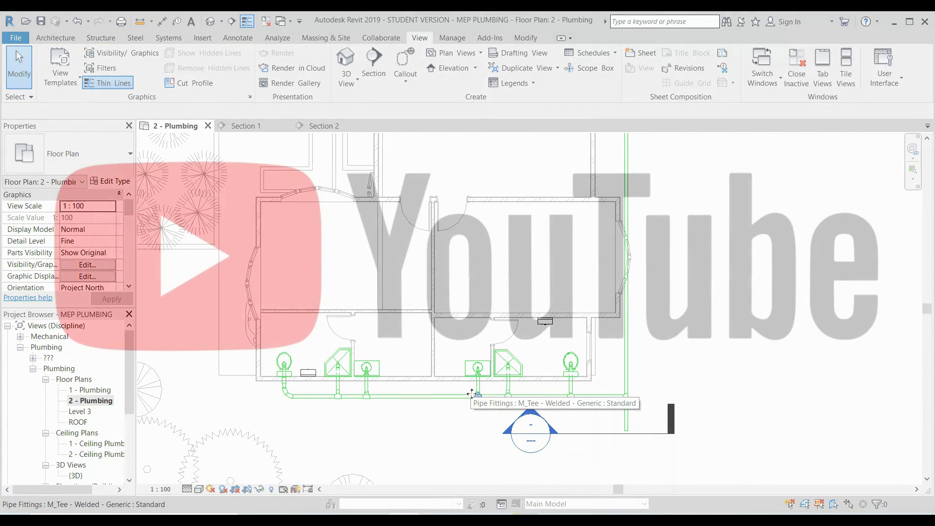